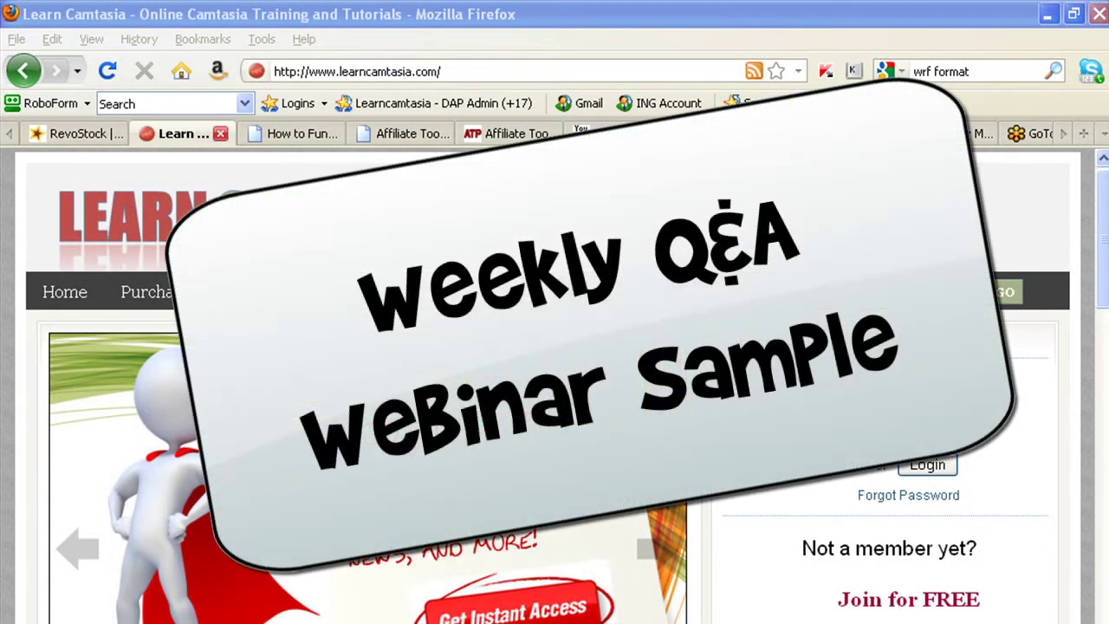
Step: Bring the Firefox window to the front
{"action": "left_click", "coordinate": [530, 11]}
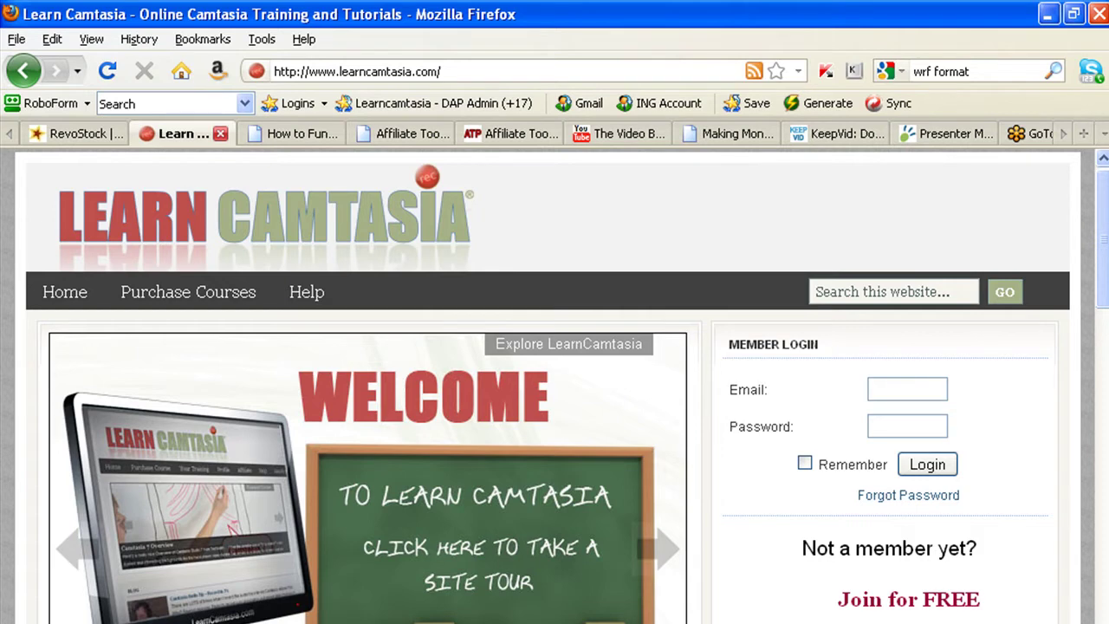
Step: Open the PowerPoint For Camtasia course page and scroll down past the video to the sample section
{"action": "mouse_move", "coordinate": [188, 292]}
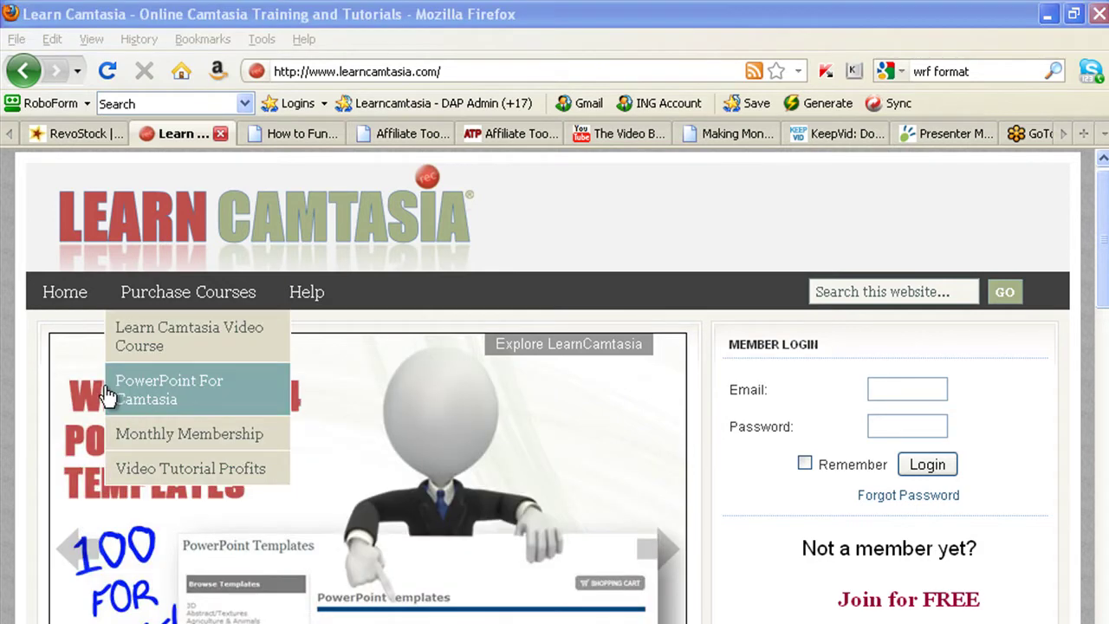
{"action": "left_click", "coordinate": [231, 400]}
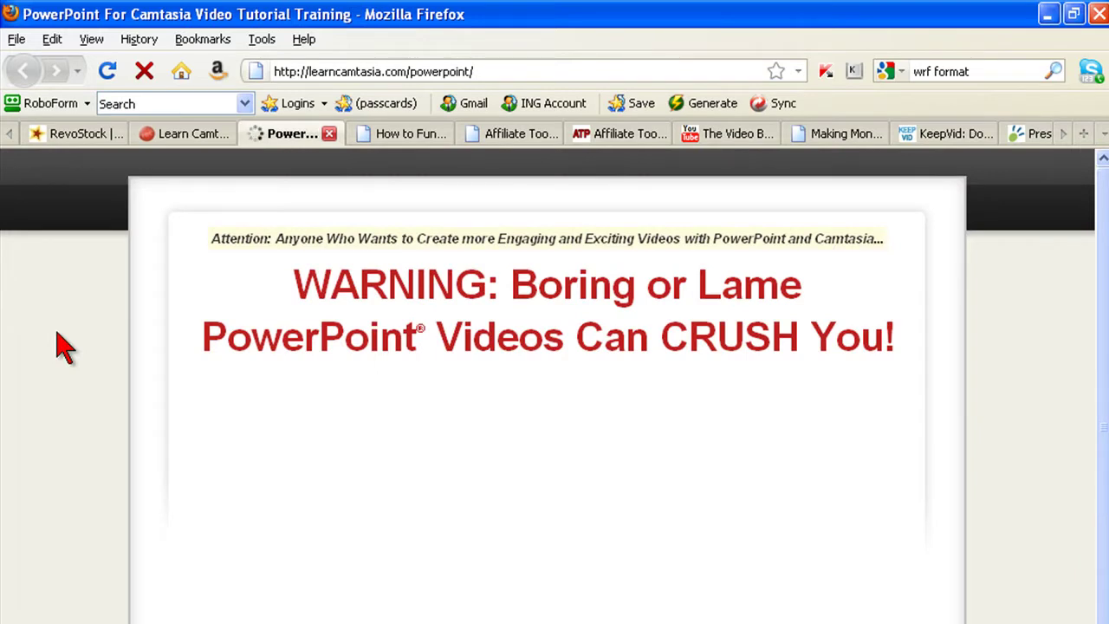
{"action": "scroll", "coordinate": [65, 347], "scroll_direction": "down", "scroll_amount": 3}
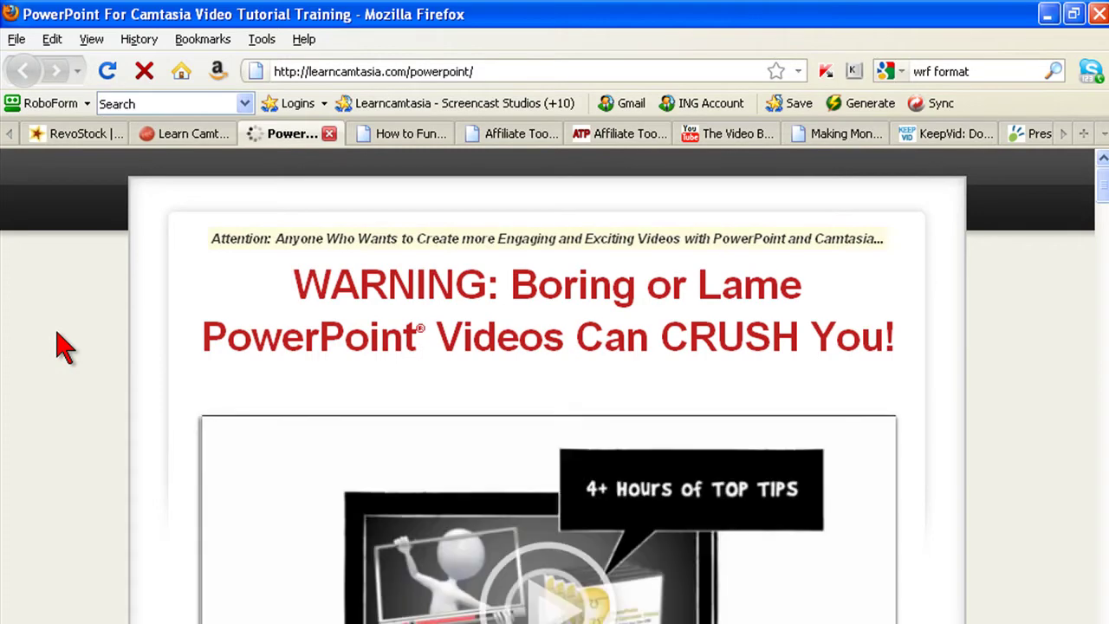
{"action": "scroll", "coordinate": [65, 346], "scroll_direction": "down", "scroll_amount": 6}
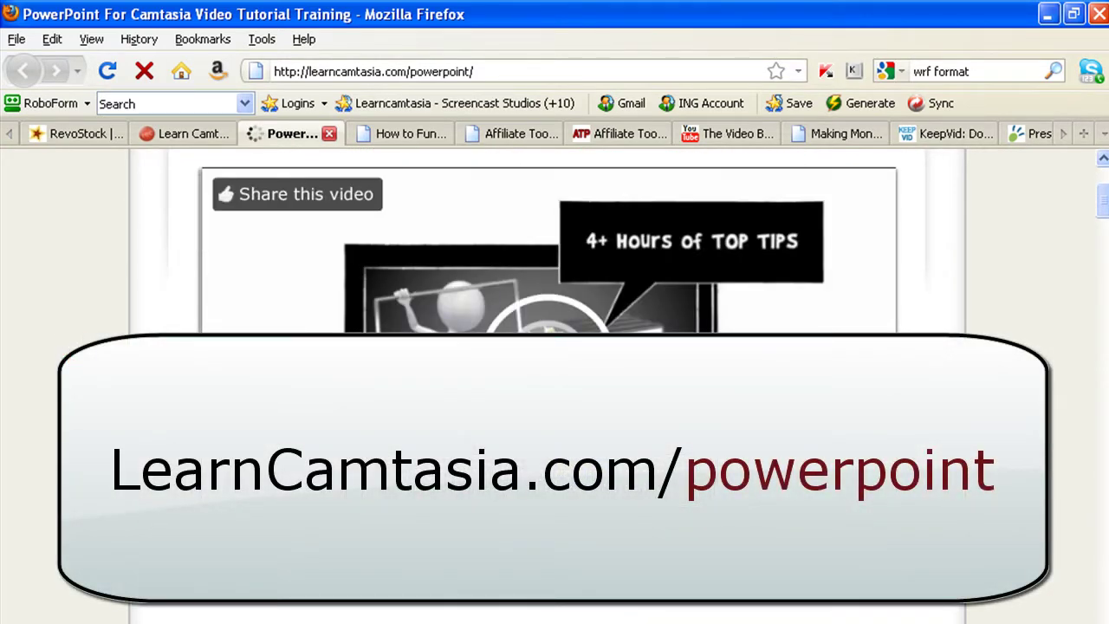
{"action": "scroll", "coordinate": [52, 334], "scroll_direction": "down", "scroll_amount": 10}
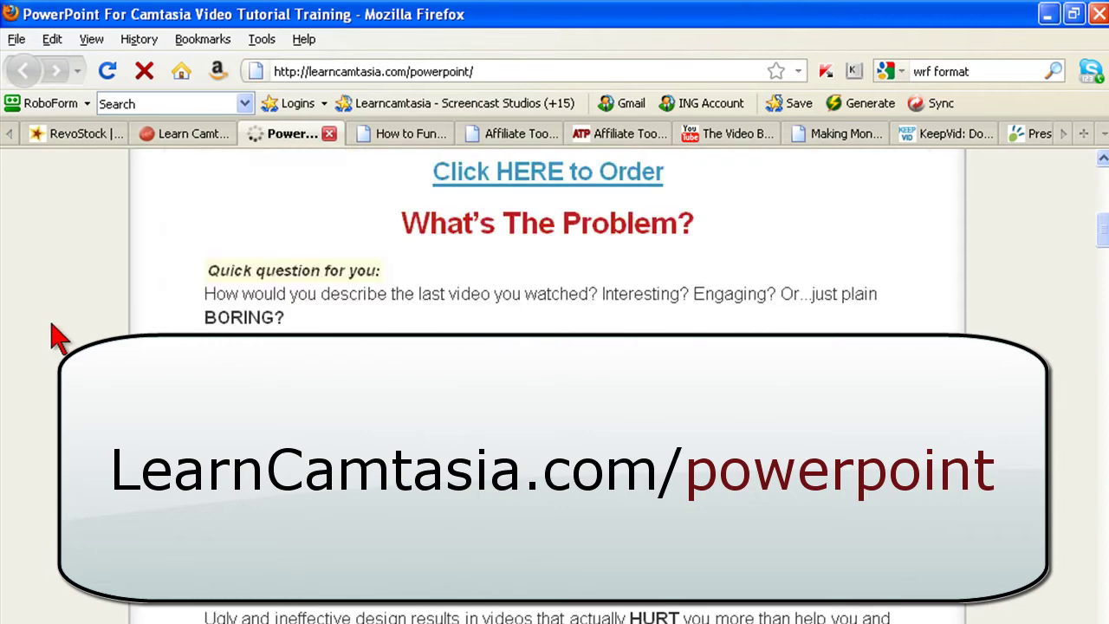
{"action": "scroll", "coordinate": [52, 334], "scroll_direction": "down", "scroll_amount": 15}
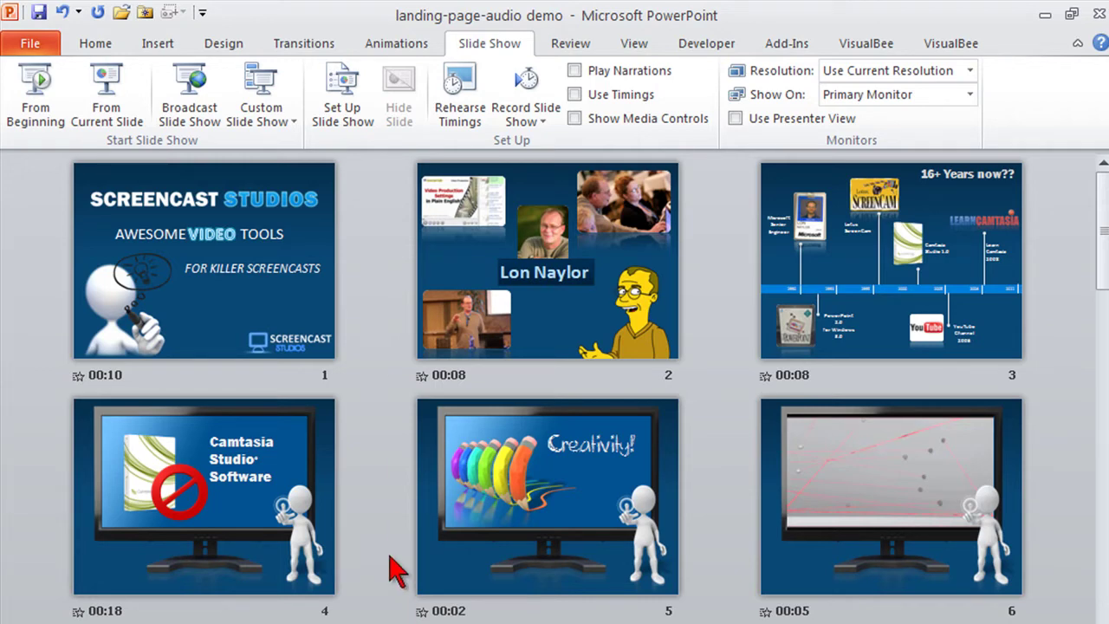
{"action": "left_click", "coordinate": [221, 311]}
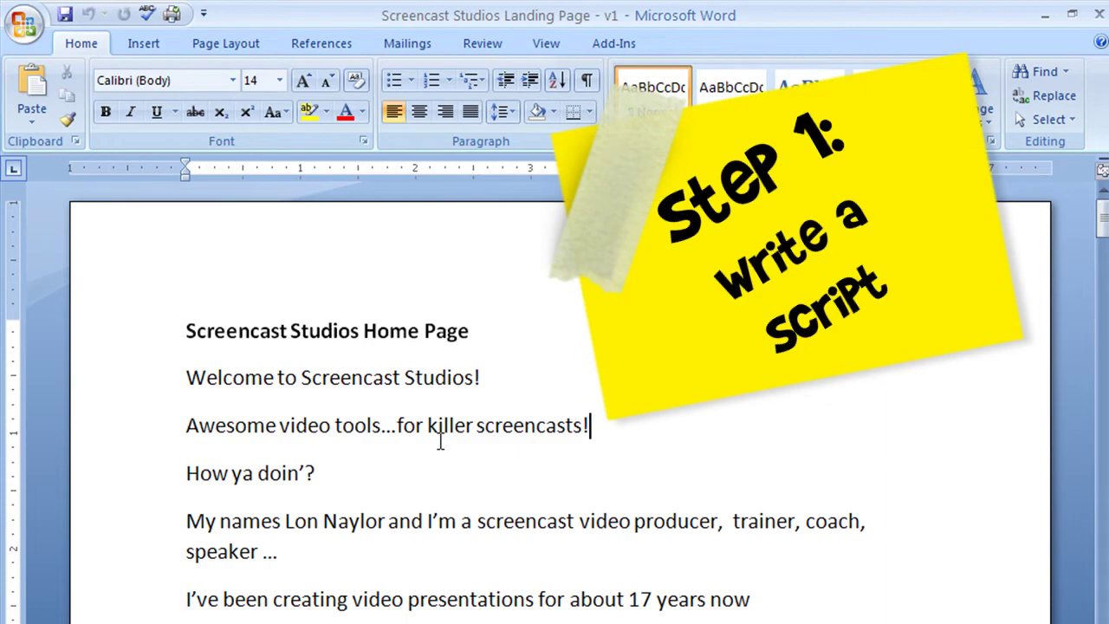
{"action": "scroll", "coordinate": [441, 442], "scroll_direction": "down", "scroll_amount": 1}
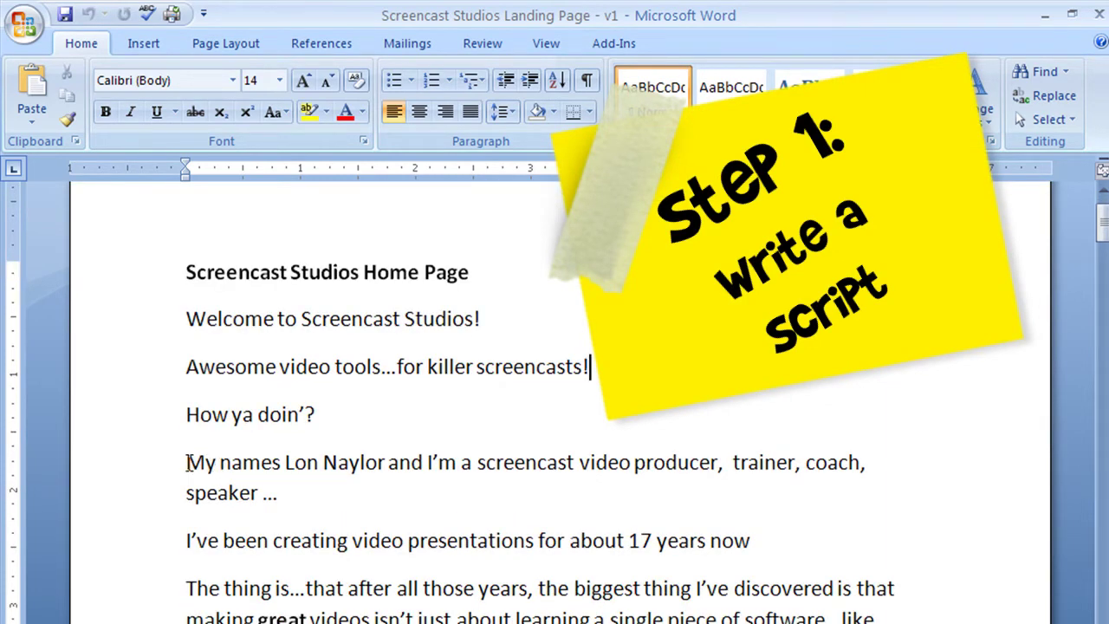
{"action": "scroll", "coordinate": [187, 463], "scroll_direction": "down", "scroll_amount": 2}
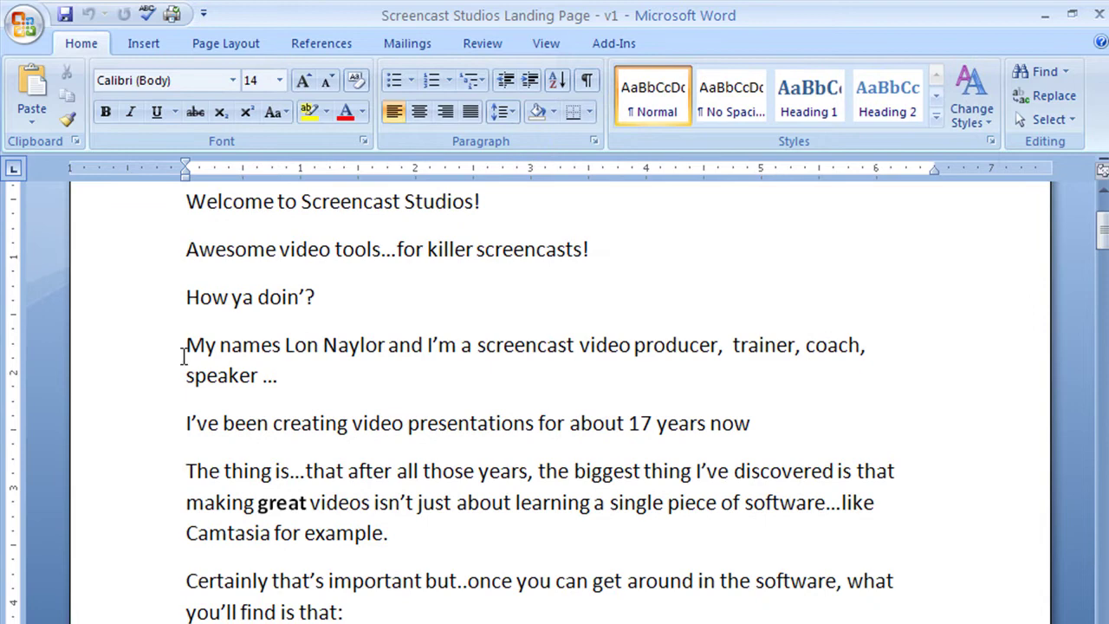
{"action": "left_click_drag", "start_coordinate": [184, 347], "coordinate": [280, 376]}
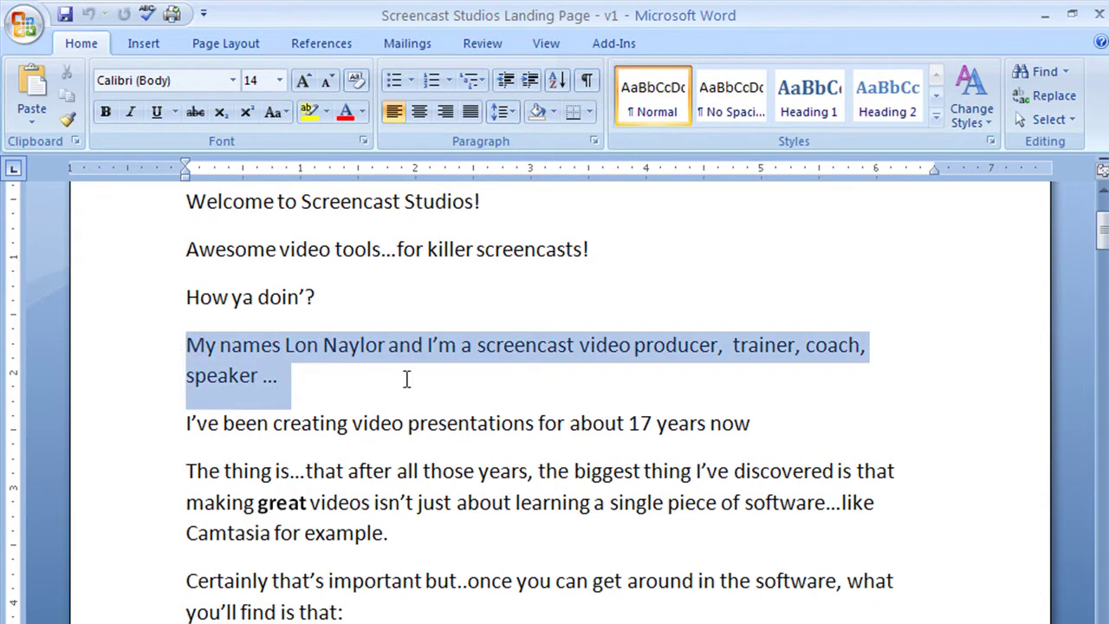
{"action": "left_click", "coordinate": [506, 373]}
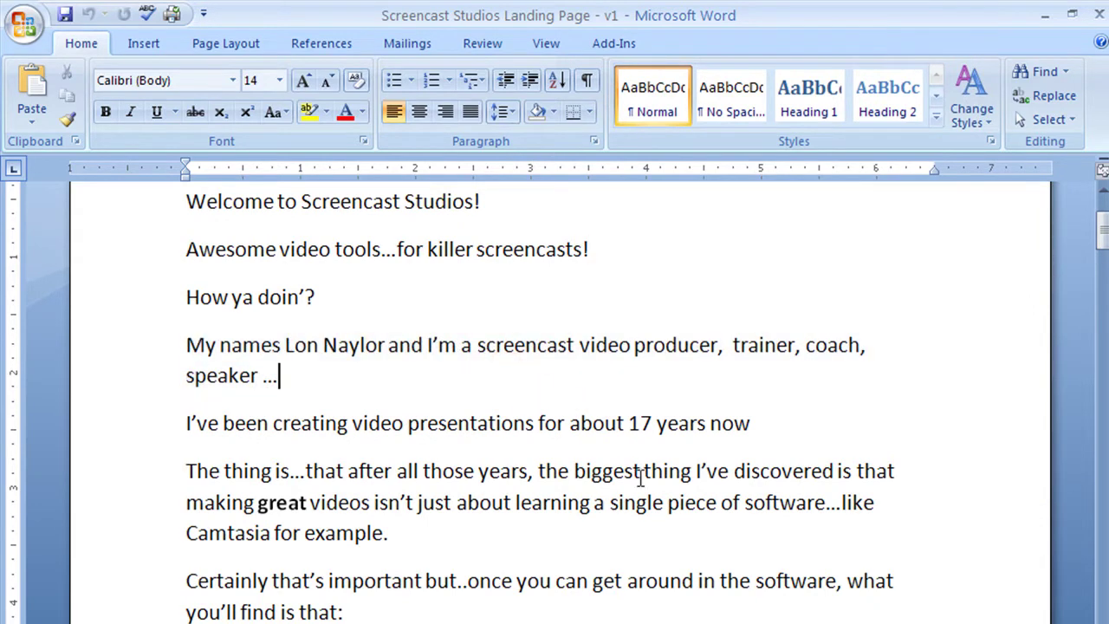
{"action": "scroll", "coordinate": [642, 479], "scroll_direction": "down", "scroll_amount": 1}
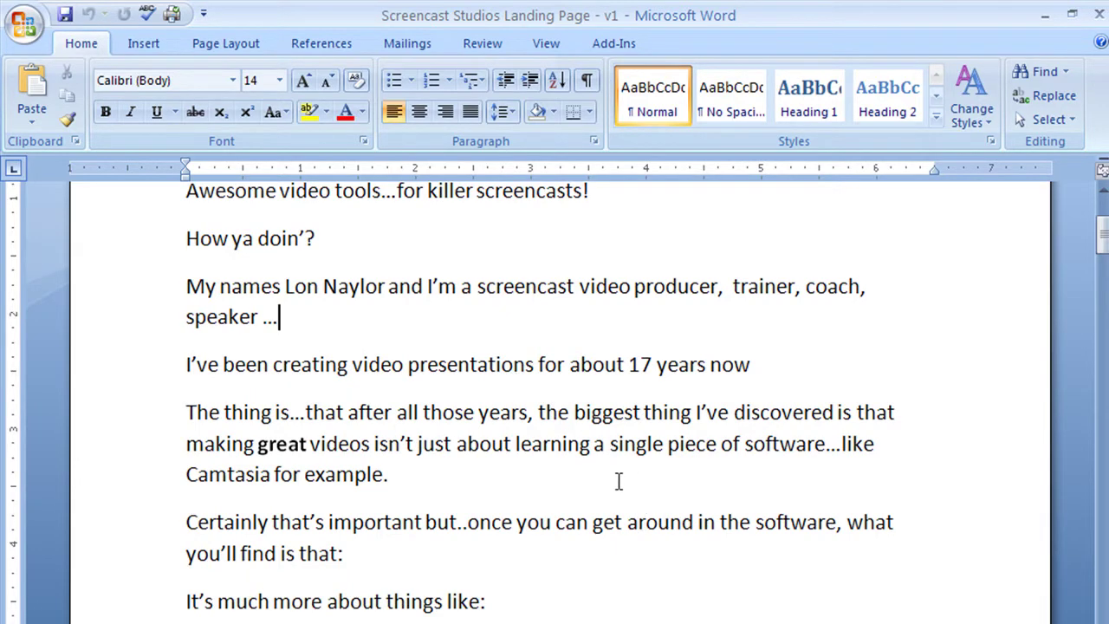
{"action": "scroll", "coordinate": [619, 481], "scroll_direction": "up", "scroll_amount": 2}
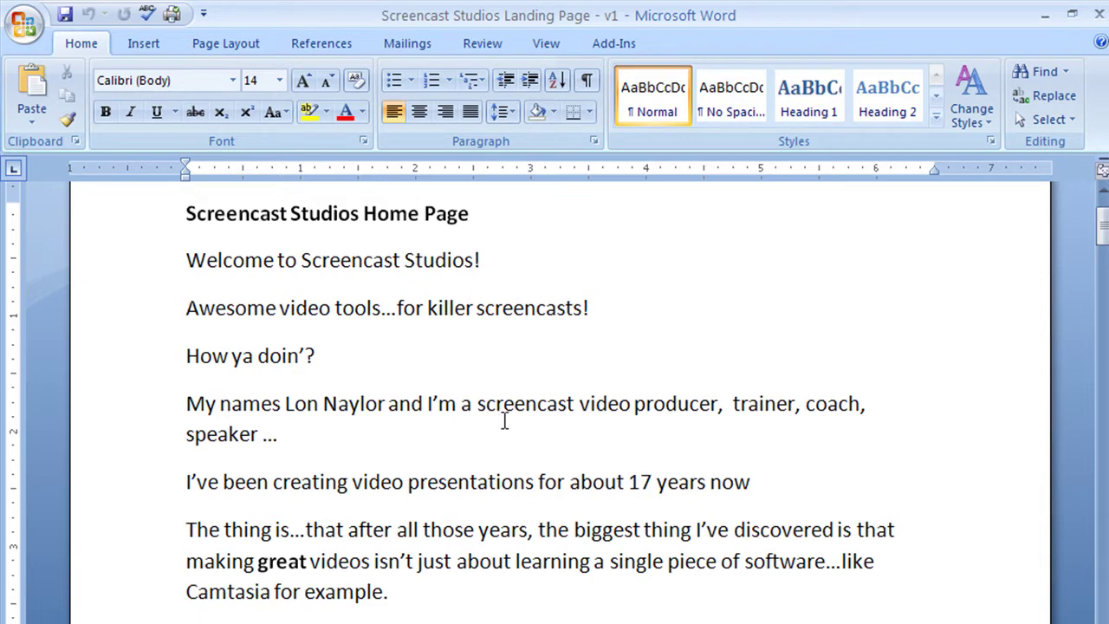
{"action": "scroll", "coordinate": [505, 421], "scroll_direction": "down", "scroll_amount": 5}
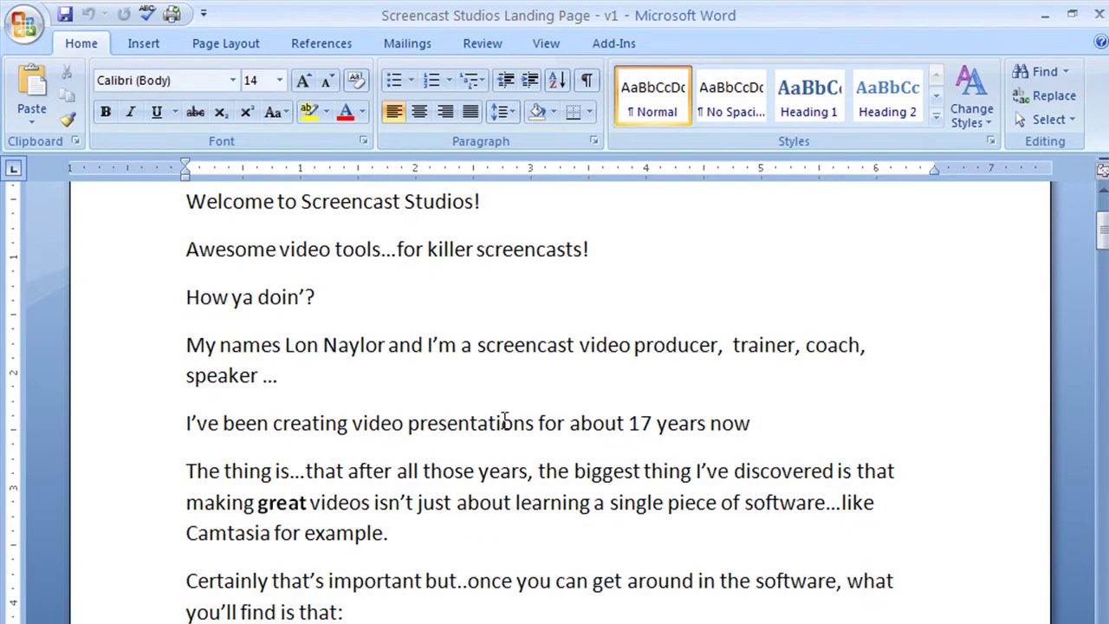
{"action": "scroll", "coordinate": [504, 421], "scroll_direction": "up", "scroll_amount": 3}
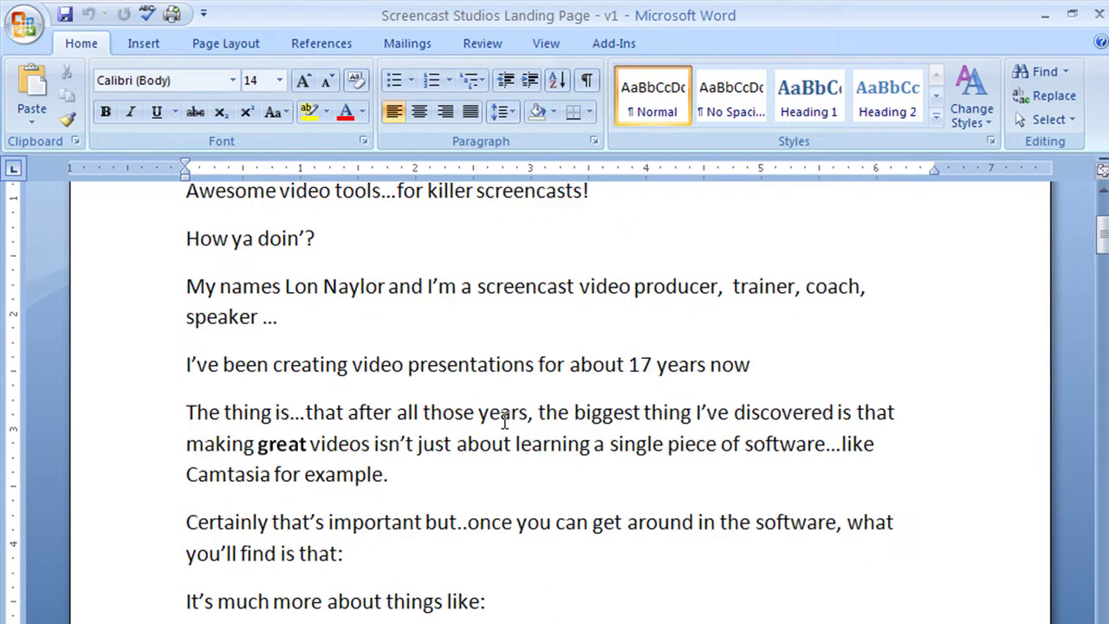
{"action": "scroll", "coordinate": [505, 421], "scroll_direction": "up", "scroll_amount": 2}
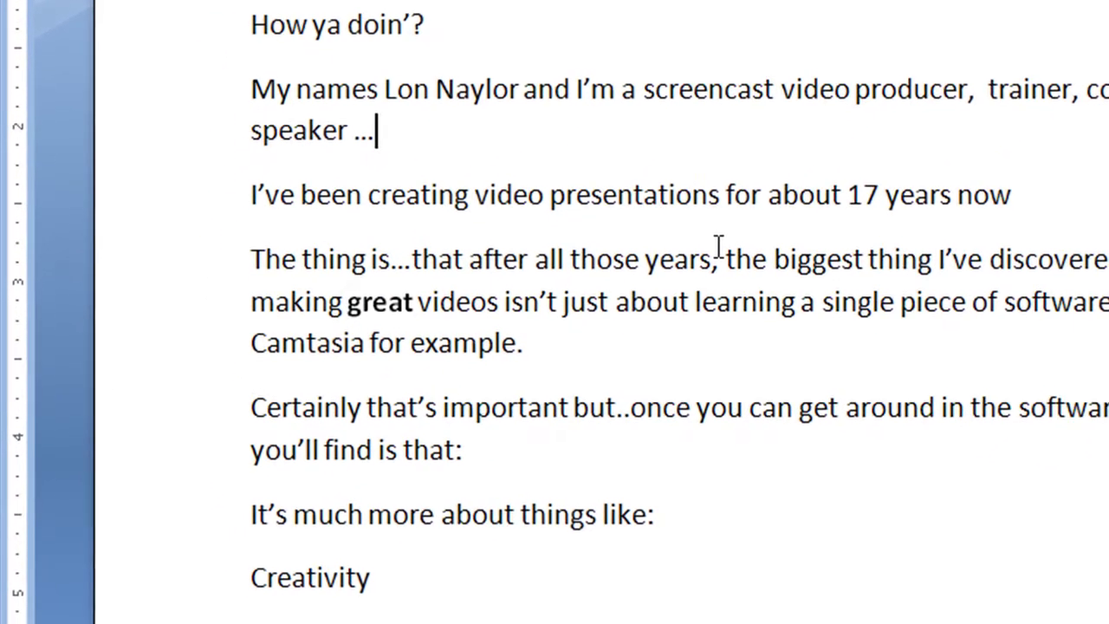
{"action": "scroll", "coordinate": [719, 245], "scroll_direction": "down", "scroll_amount": 3}
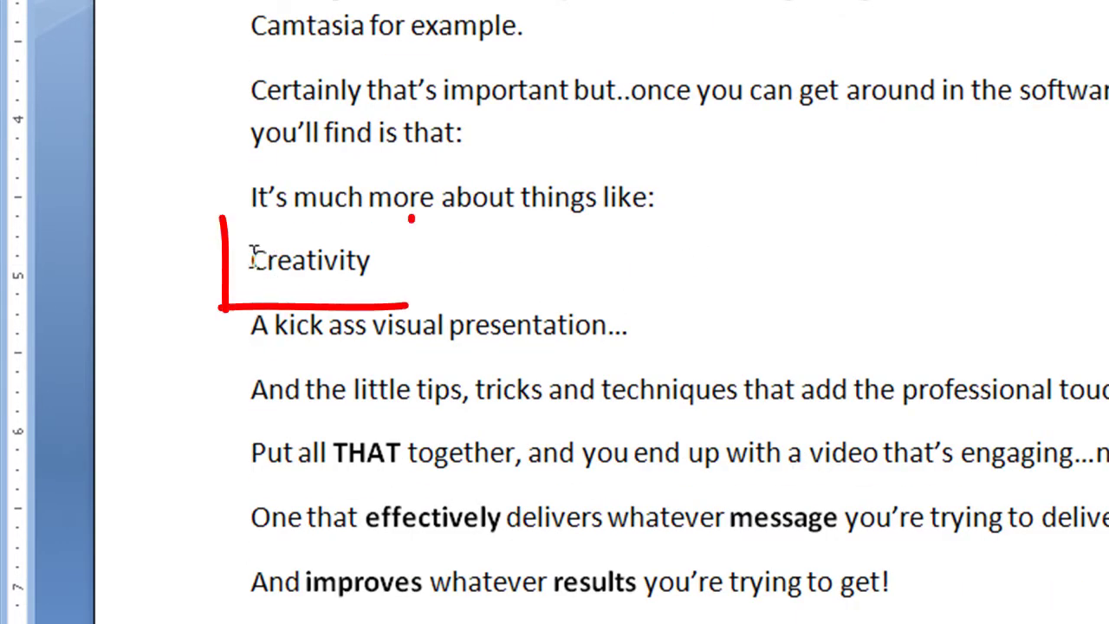
{"action": "left_click_drag", "start_coordinate": [252, 260], "coordinate": [372, 255]}
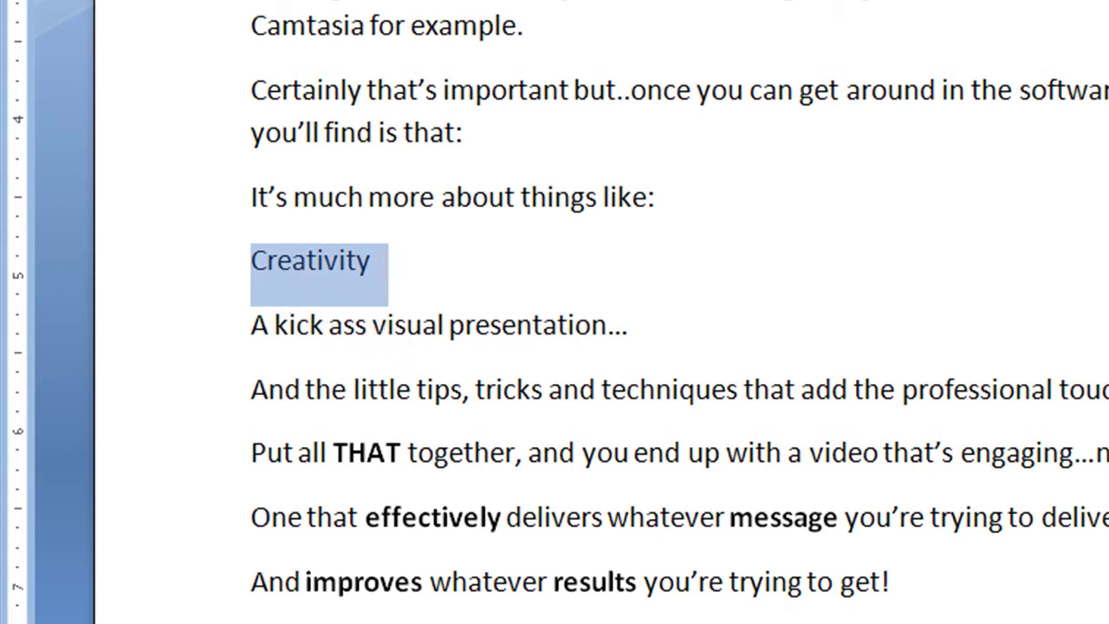
{"action": "key", "text": "Right"}
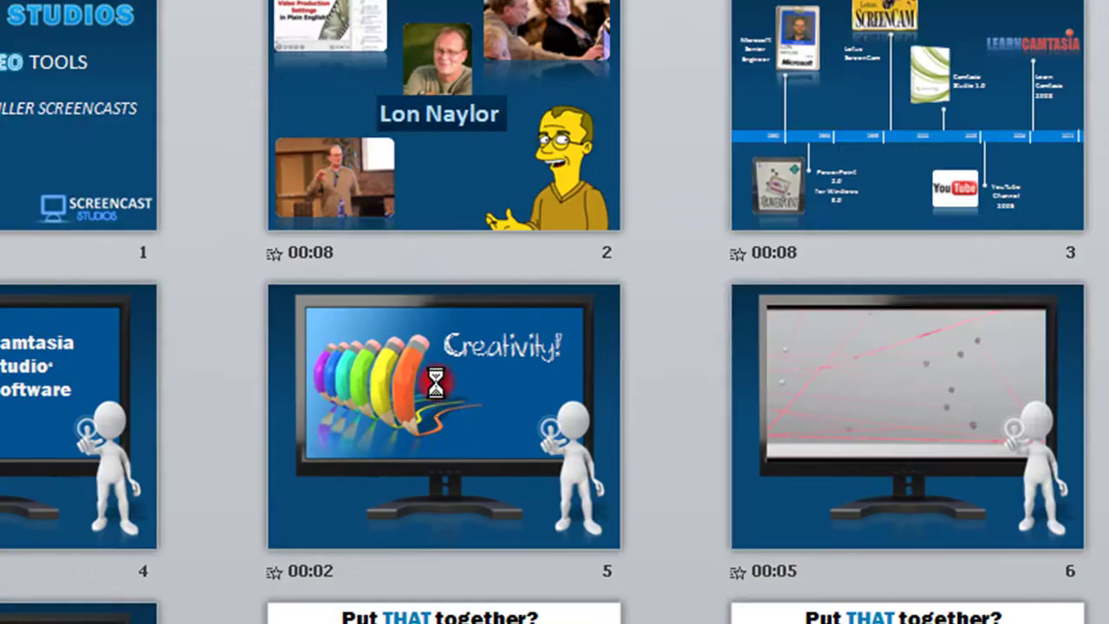
Step: Open slide 5, Creativity, in Normal view from the Slide Sorter
{"action": "double_click", "coordinate": [436, 381]}
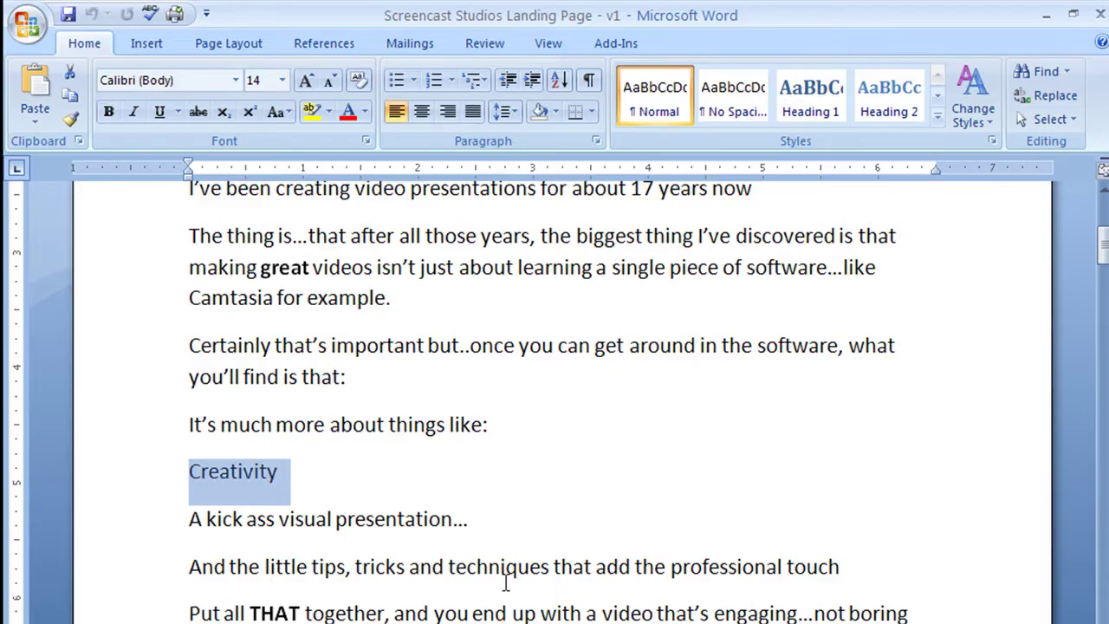
{"action": "scroll", "coordinate": [508, 582], "scroll_direction": "down", "scroll_amount": 1}
{"action": "scroll", "coordinate": [499, 588], "scroll_direction": "up", "scroll_amount": 3}
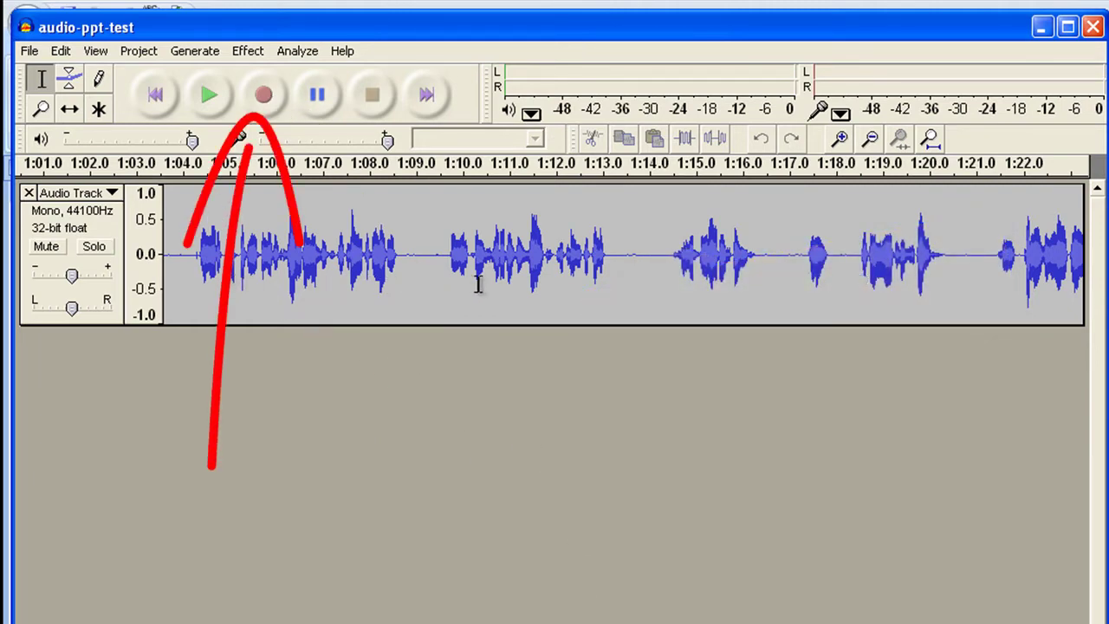
{"action": "left_click", "coordinate": [425, 286]}
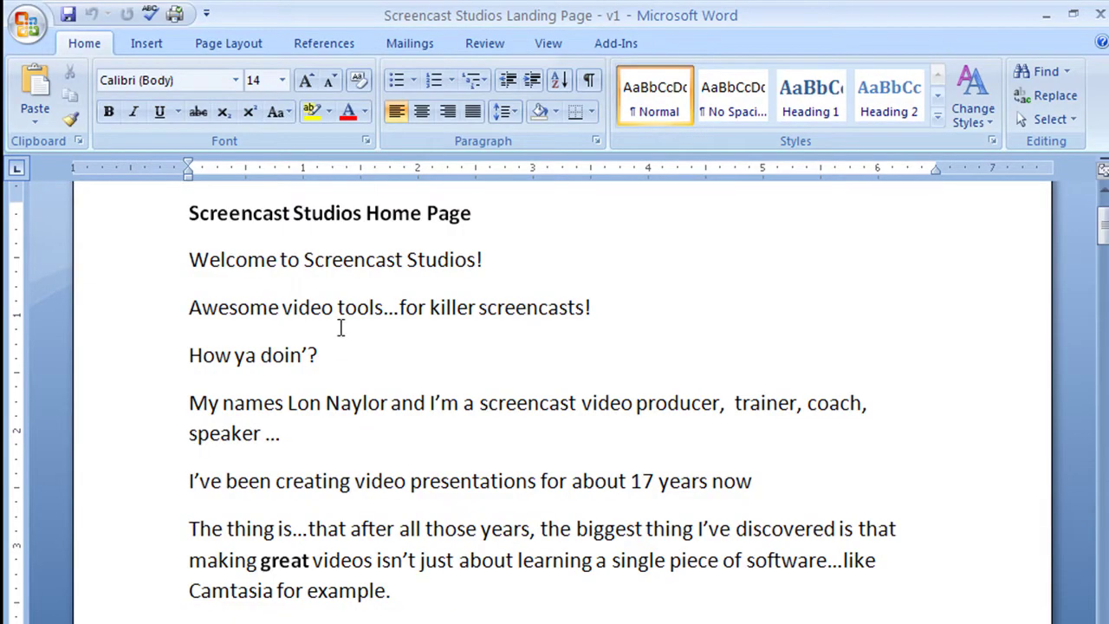
{"action": "left_click", "coordinate": [339, 327]}
{"action": "left_click", "coordinate": [456, 380]}
{"action": "key", "text": "alt+Tab"}
{"action": "left_click", "coordinate": [552, 255]}
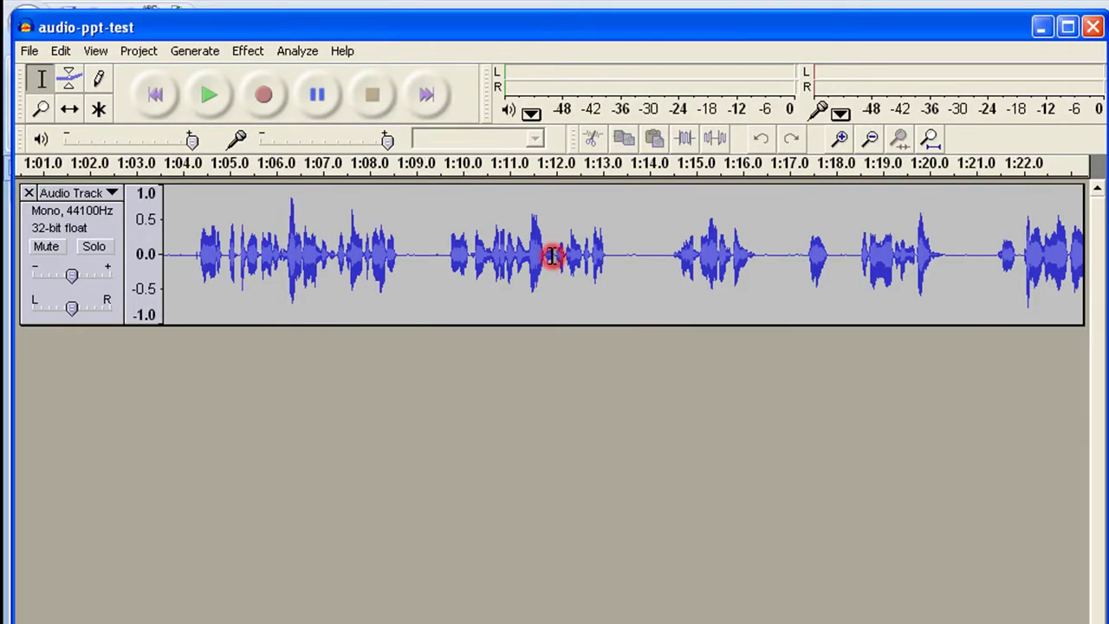
{"action": "left_click", "coordinate": [425, 275]}
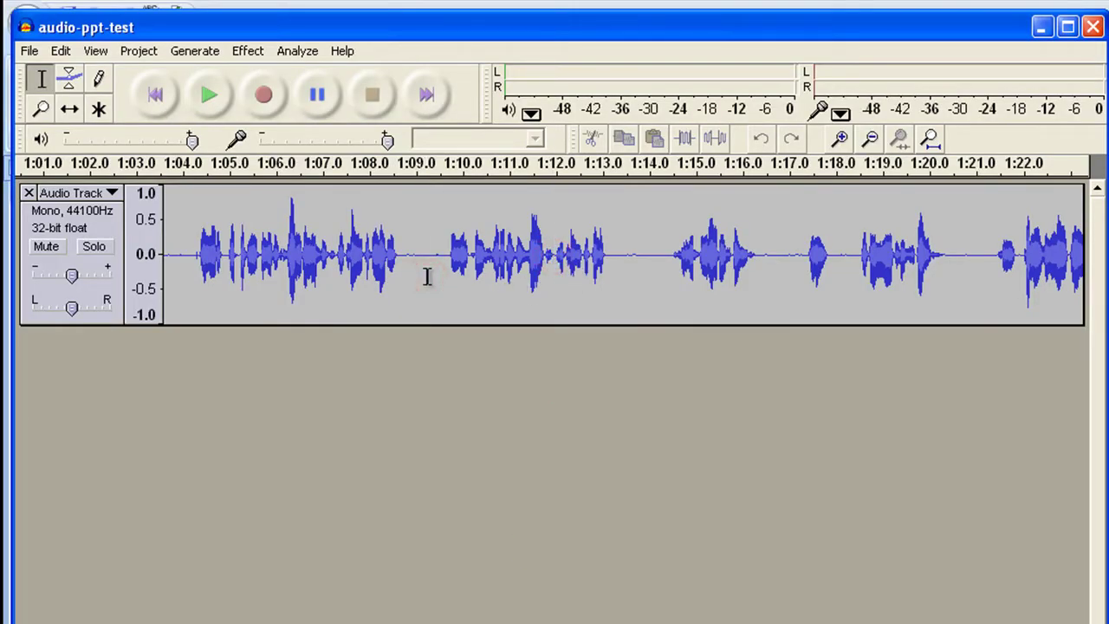
{"action": "left_click_drag", "start_coordinate": [428, 276], "coordinate": [625, 277]}
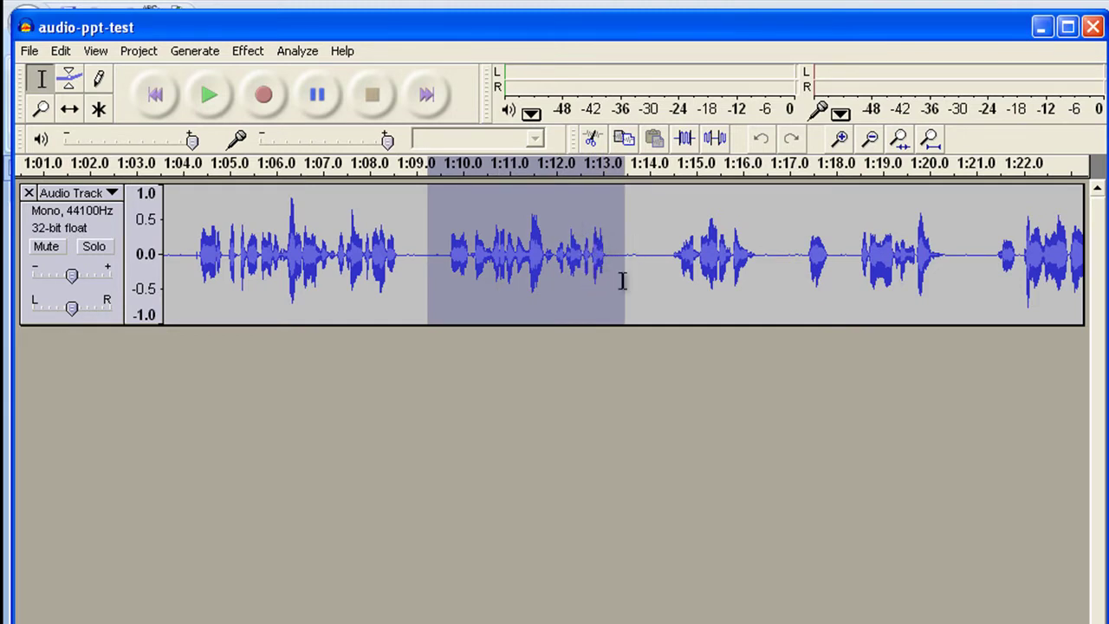
{"action": "left_click_drag", "start_coordinate": [655, 280], "coordinate": [699, 279]}
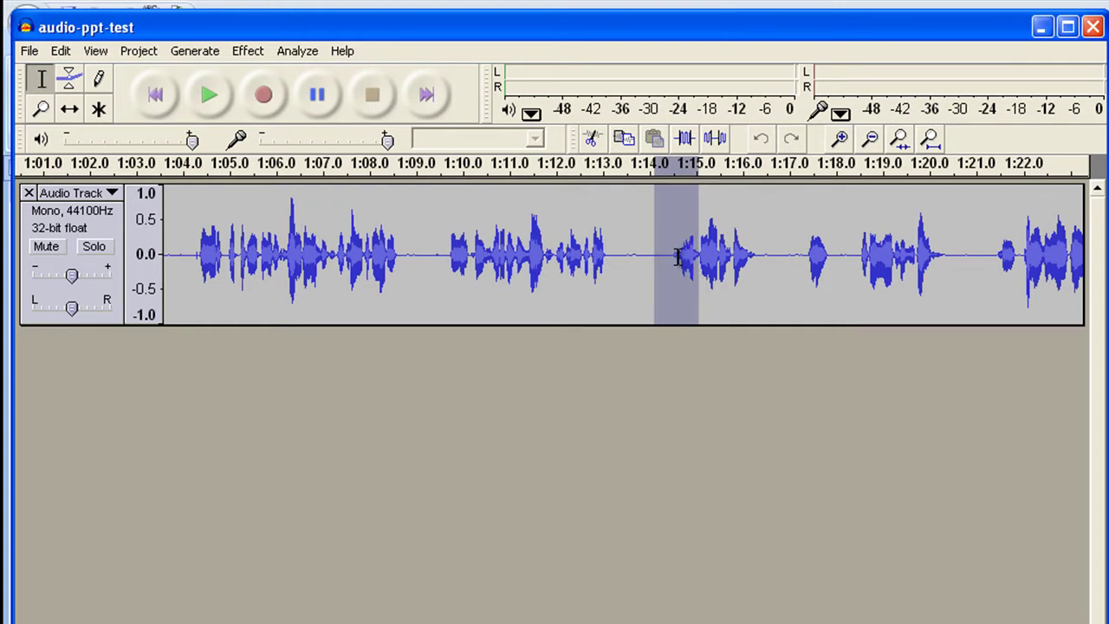
{"action": "left_click", "coordinate": [642, 301]}
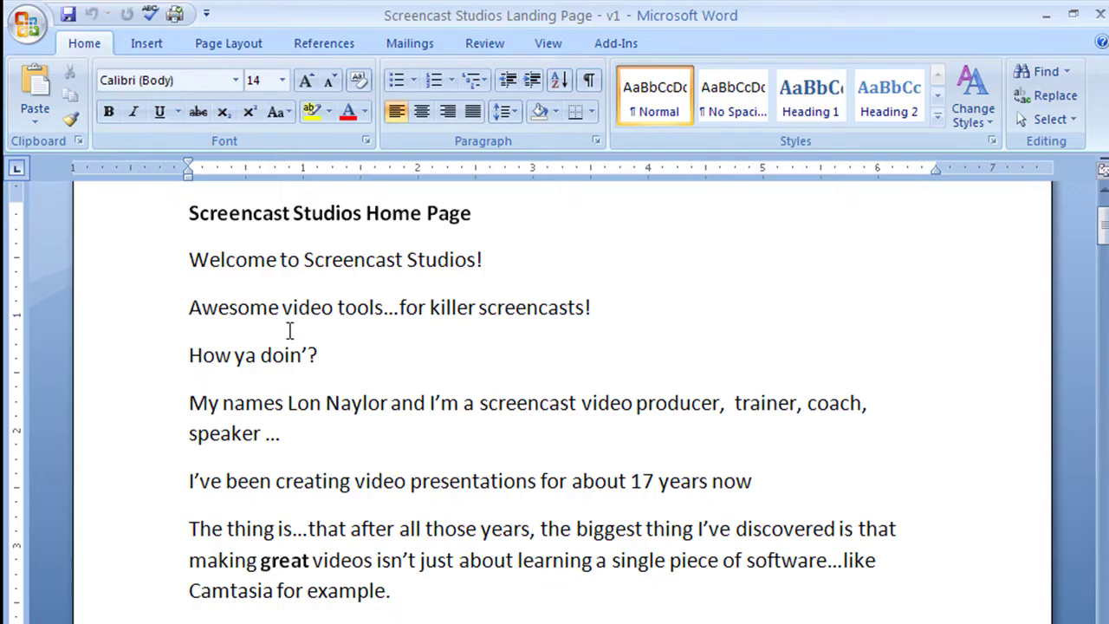
Step: Select the whole 'Awesome video tools…for killer screencasts!' paragraph in the script
{"action": "left_click_drag", "start_coordinate": [189, 308], "coordinate": [598, 306]}
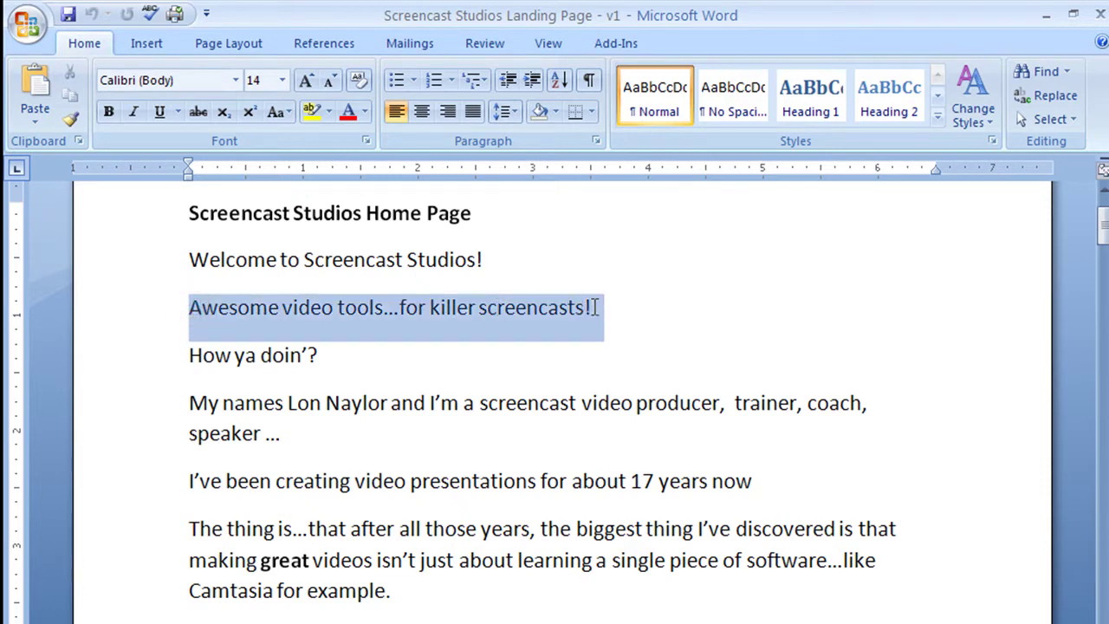
{"action": "left_click", "coordinate": [599, 390]}
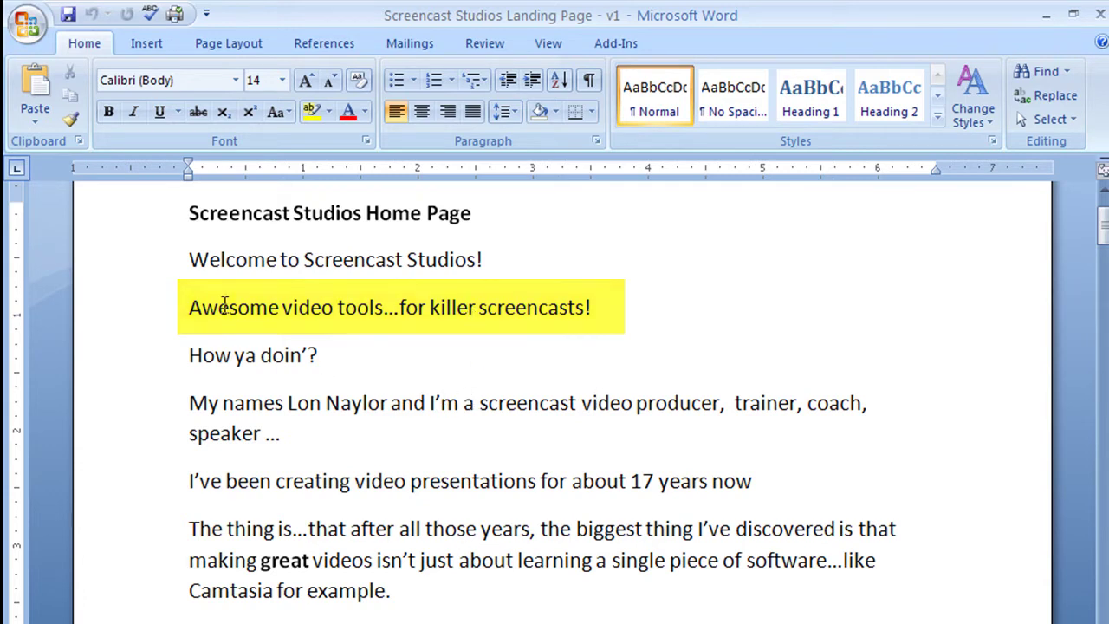
{"action": "left_click_drag", "start_coordinate": [191, 308], "coordinate": [592, 310]}
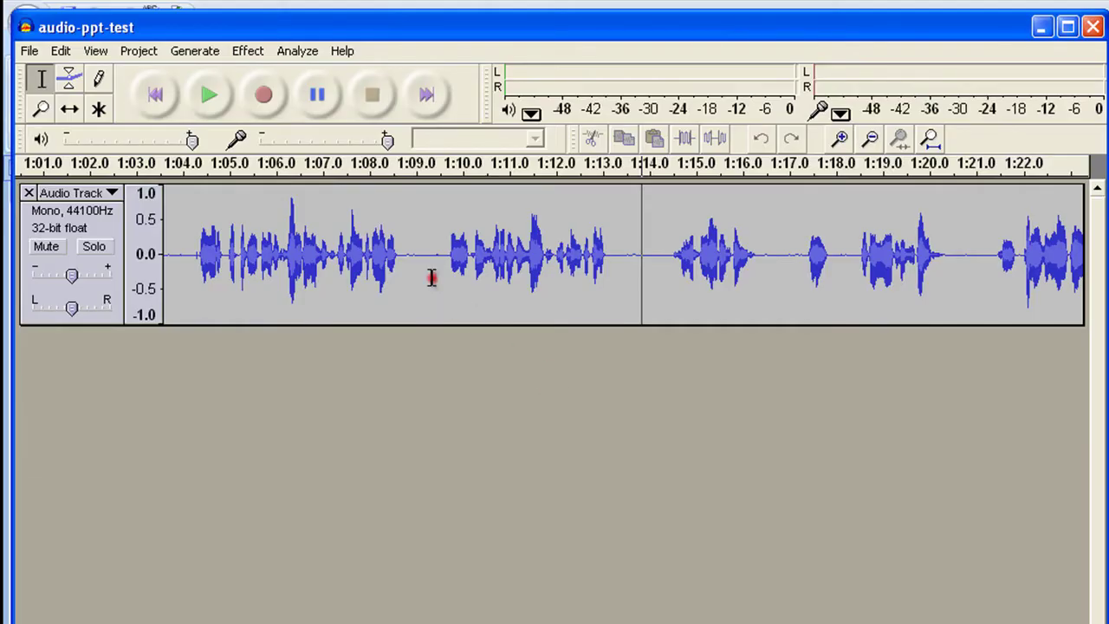
Step: Select the narration from about 1:04 to 1:09 and play it back to check
{"action": "left_click", "coordinate": [432, 277]}
{"action": "left_click_drag", "start_coordinate": [185, 260], "coordinate": [177, 289]}
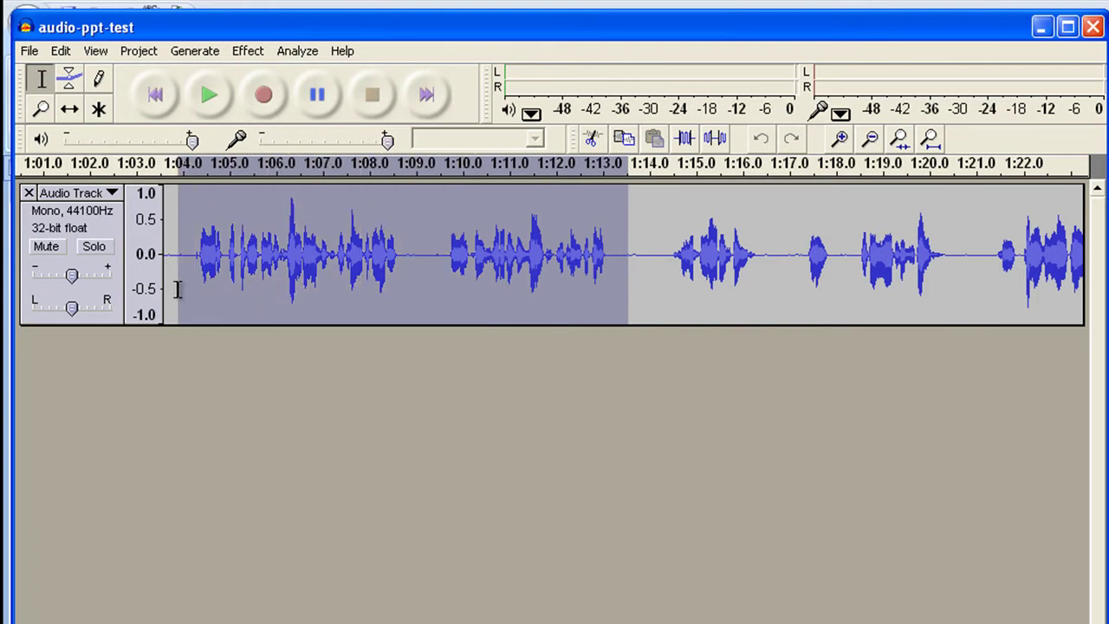
{"action": "left_click", "coordinate": [208, 95]}
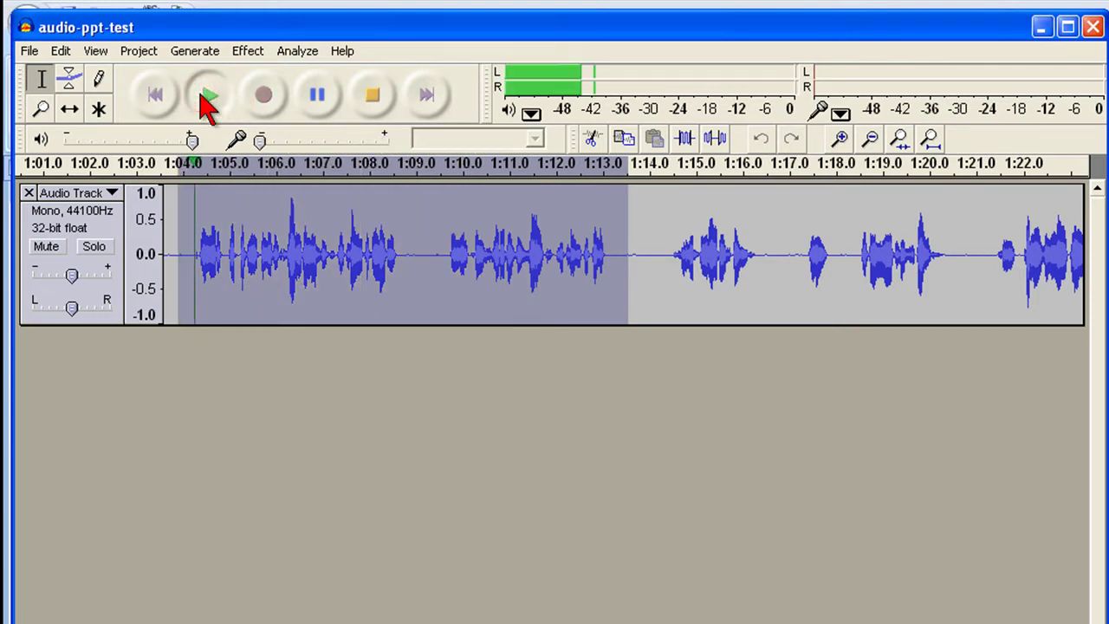
{"action": "left_click", "coordinate": [318, 97]}
Step: Trim the selection to 1:04–1:09 and delete that stretch from the narration
{"action": "left_click_drag", "start_coordinate": [412, 260], "coordinate": [178, 272]}
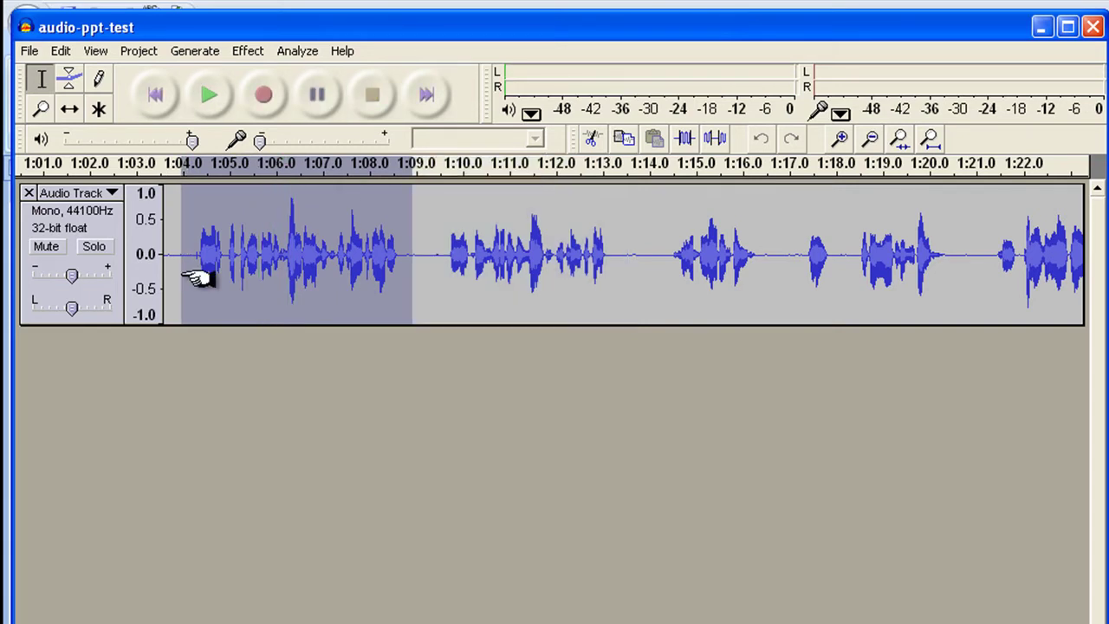
{"action": "key", "text": "Delete"}
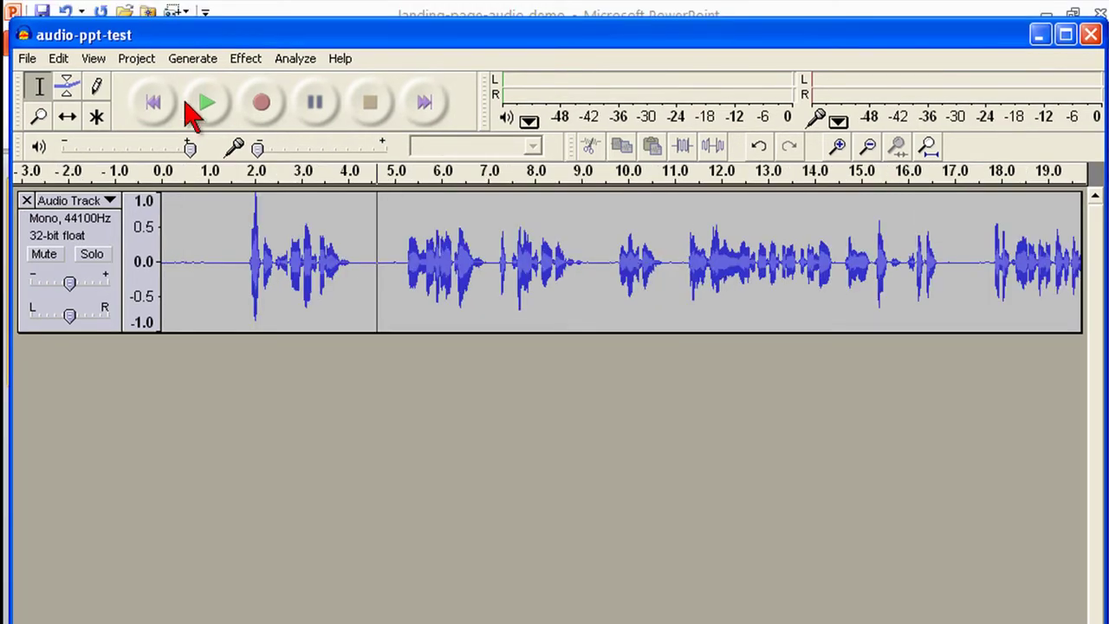
{"action": "left_click", "coordinate": [28, 61]}
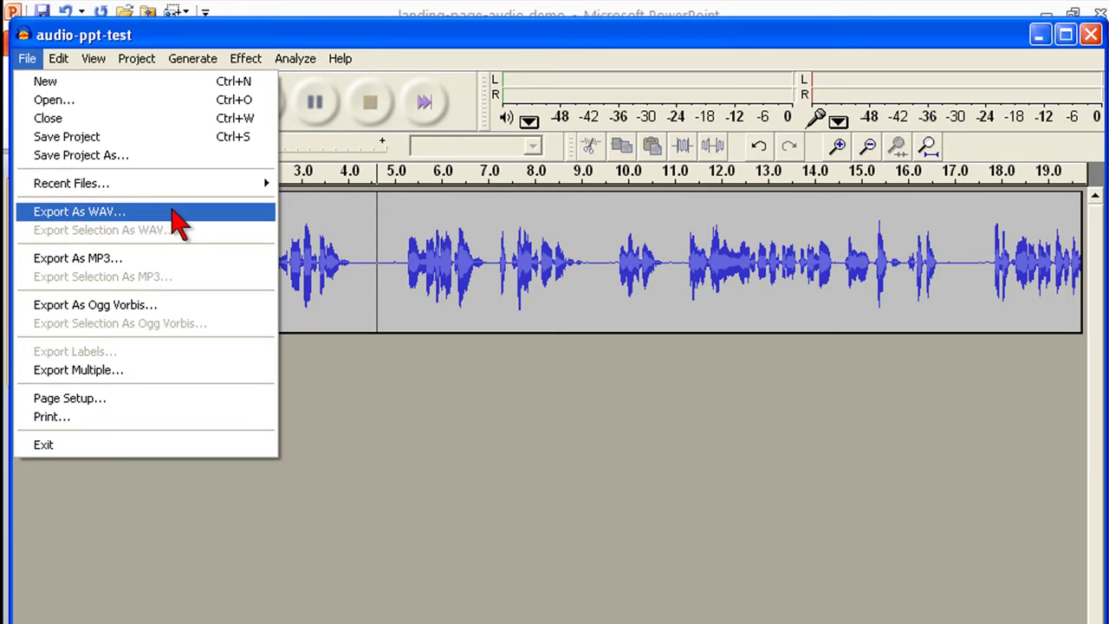
Step: Minimize Audacity to reveal the landing-page-audio demo deck in PowerPoint
{"action": "left_click", "coordinate": [1040, 35]}
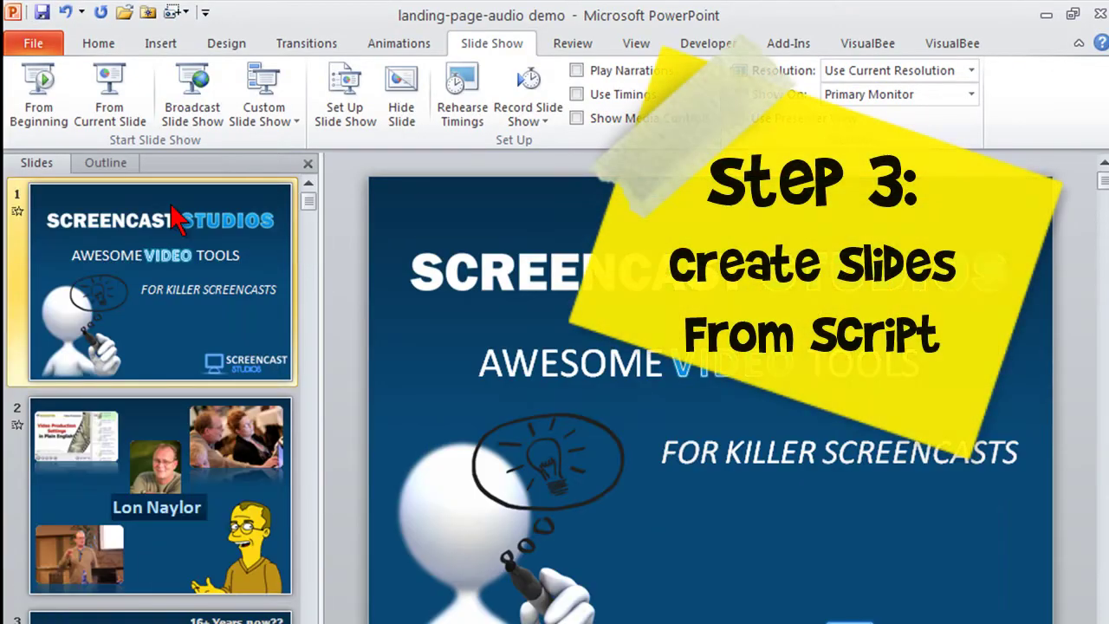
{"action": "left_click", "coordinate": [279, 510]}
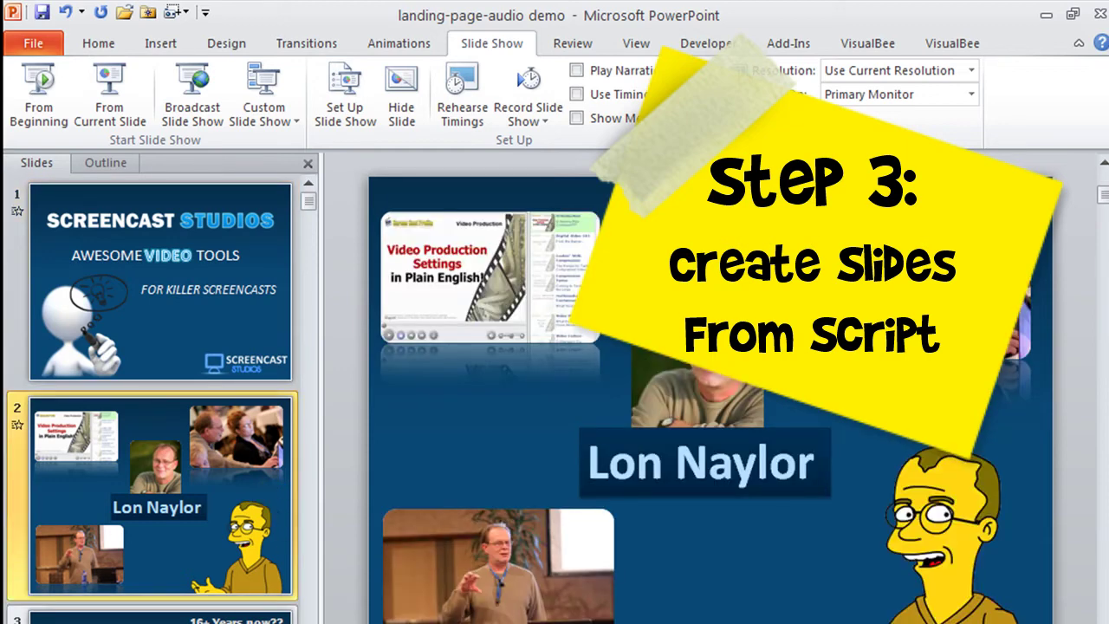
{"action": "key", "text": "Down"}
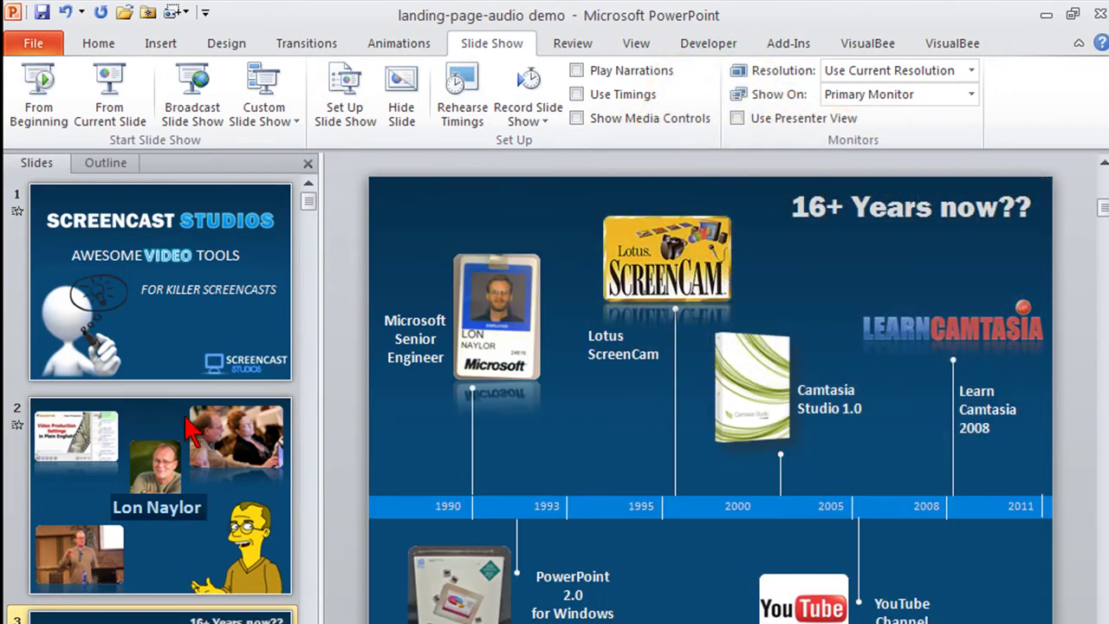
{"action": "left_click", "coordinate": [201, 324]}
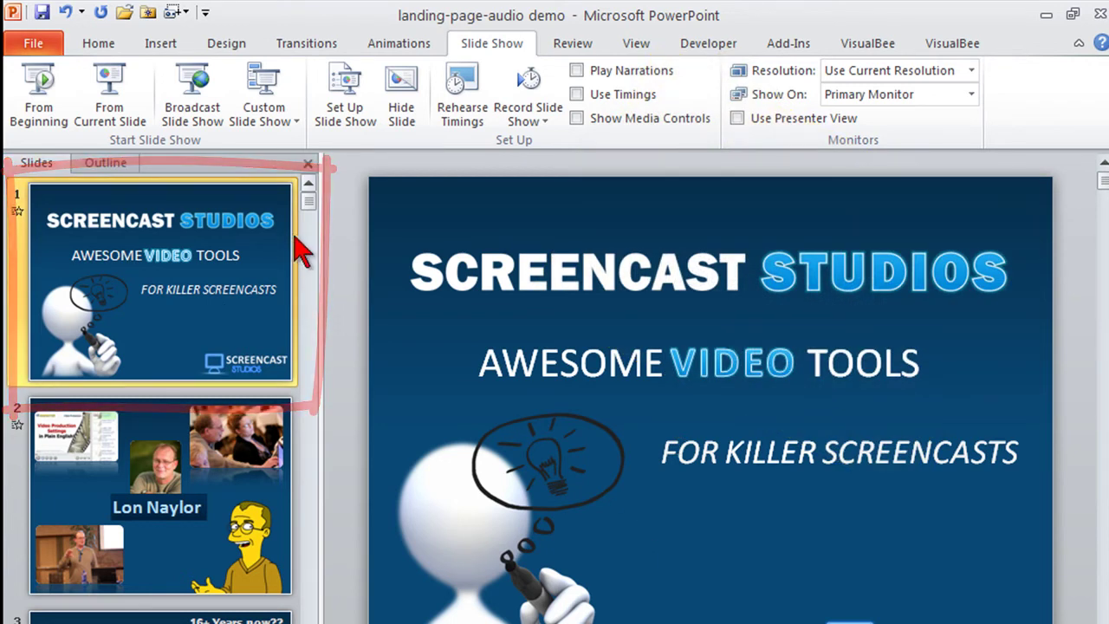
Step: Insert the audio-ppt-test MP3 onto slide 1 using Audio from File
{"action": "left_click", "coordinate": [160, 46]}
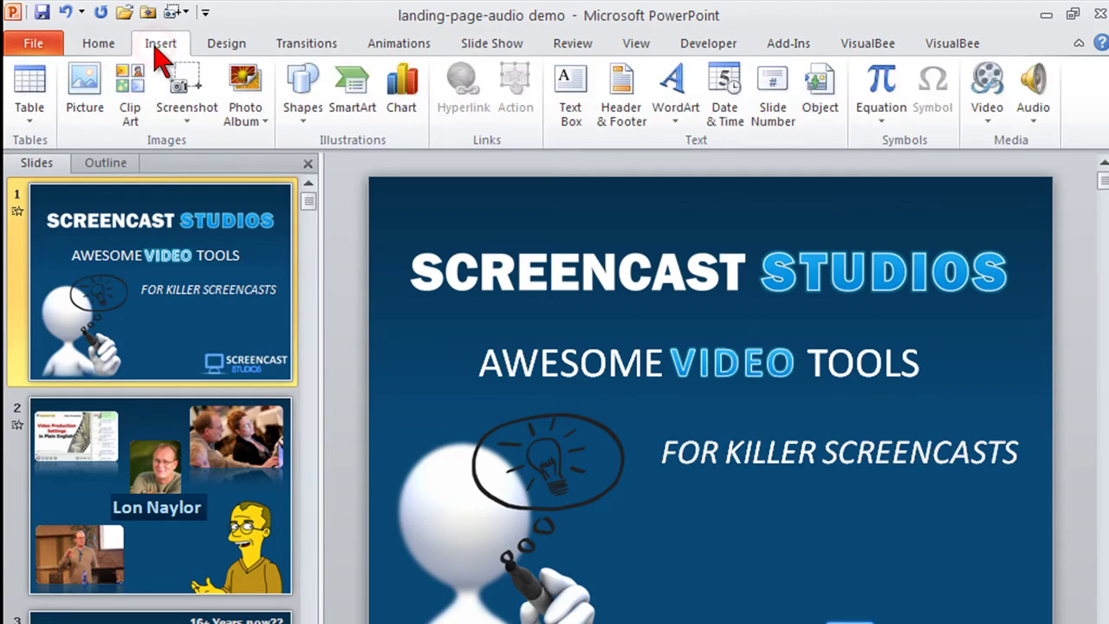
{"action": "left_click", "coordinate": [1031, 82]}
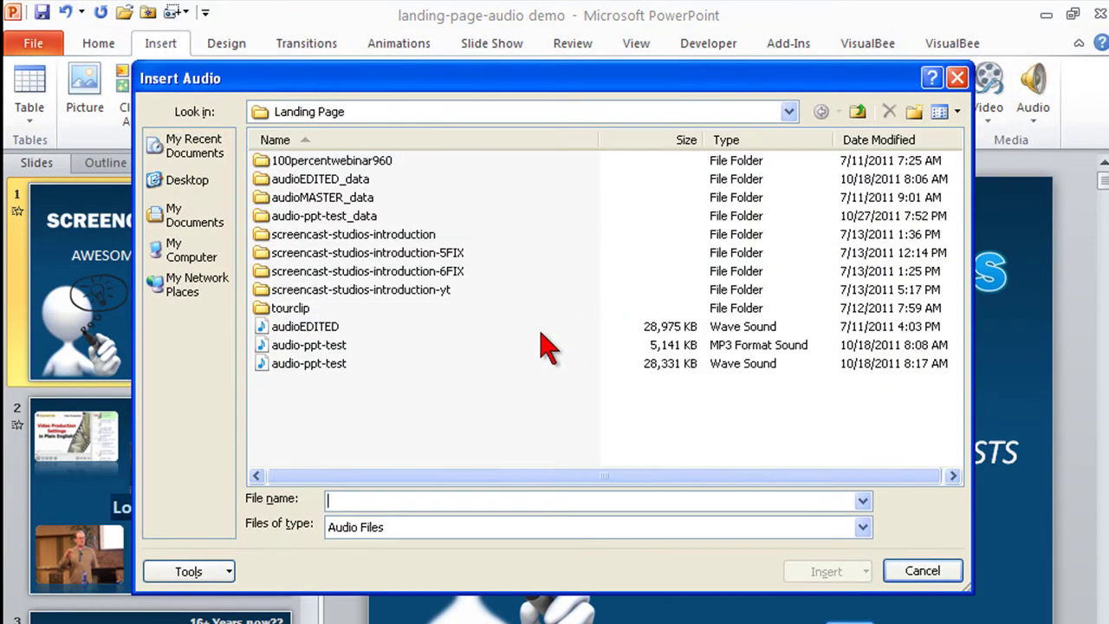
{"action": "left_click", "coordinate": [308, 345]}
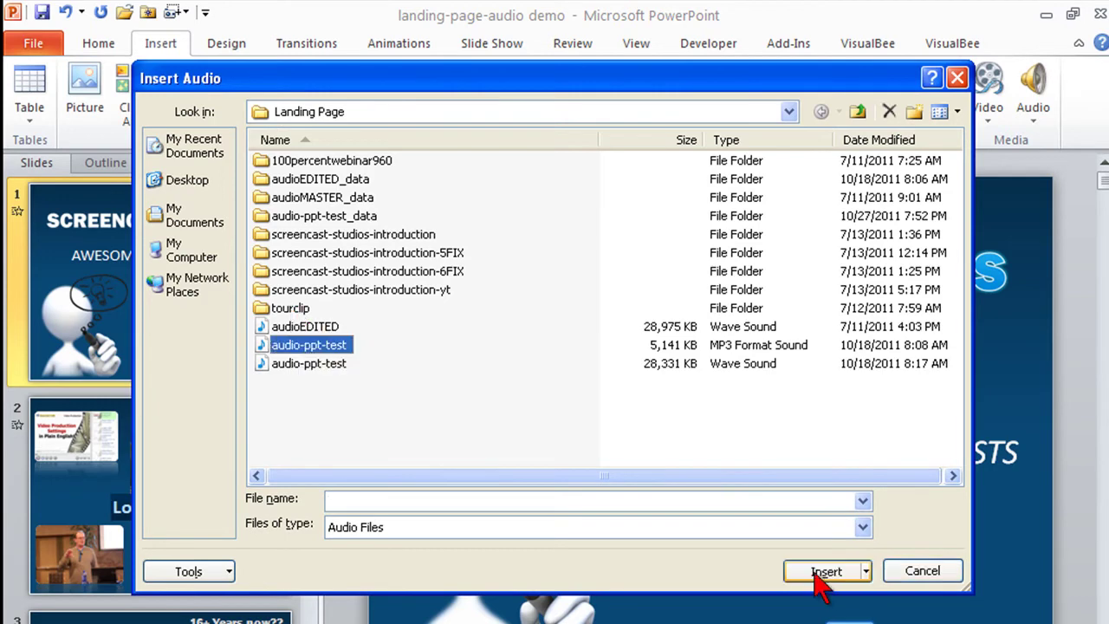
{"action": "left_click", "coordinate": [824, 572]}
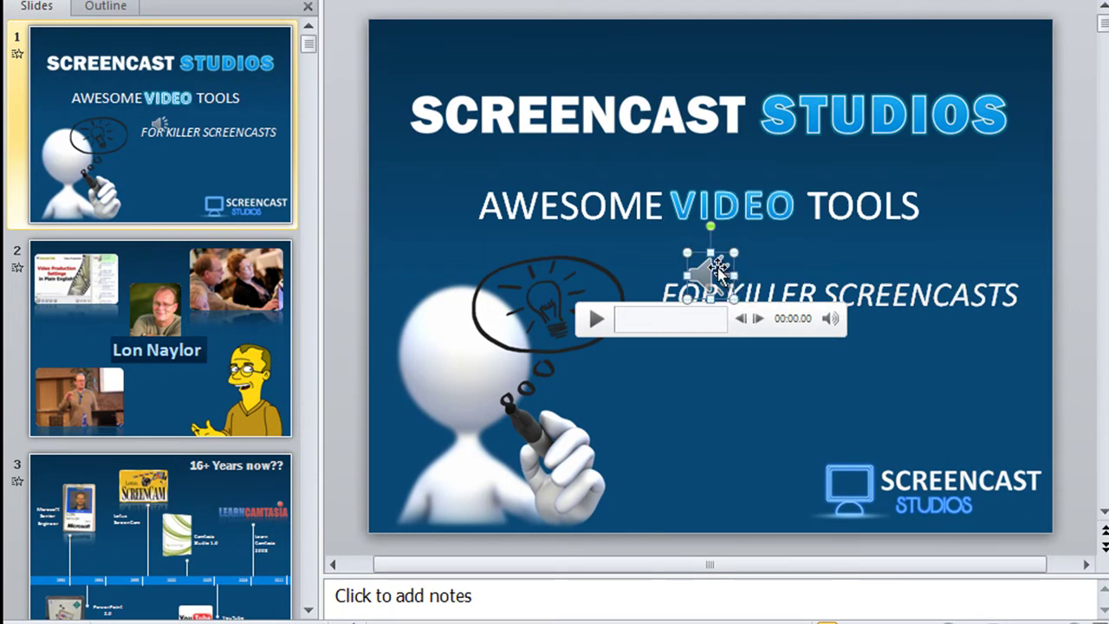
Step: Move the speaker icon off the slide, just below its bottom edge
{"action": "scroll", "coordinate": [705, 439], "scroll_direction": "down", "scroll_amount": 5}
{"action": "scroll", "coordinate": [705, 439], "scroll_direction": "up", "scroll_amount": 3}
{"action": "left_click_drag", "start_coordinate": [711, 282], "coordinate": [703, 504]}
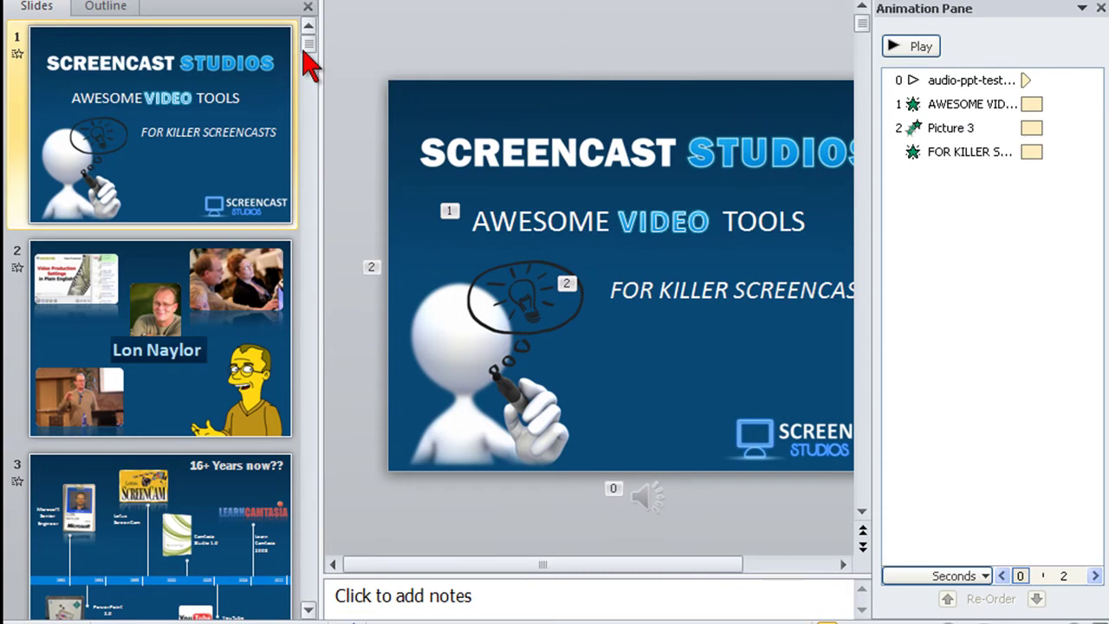
Step: Move the audio-ppt-test item to the top of slide 1's Animation Pane, ahead of AWESOME VIDEO and Picture 3
{"action": "left_click", "coordinate": [308, 50]}
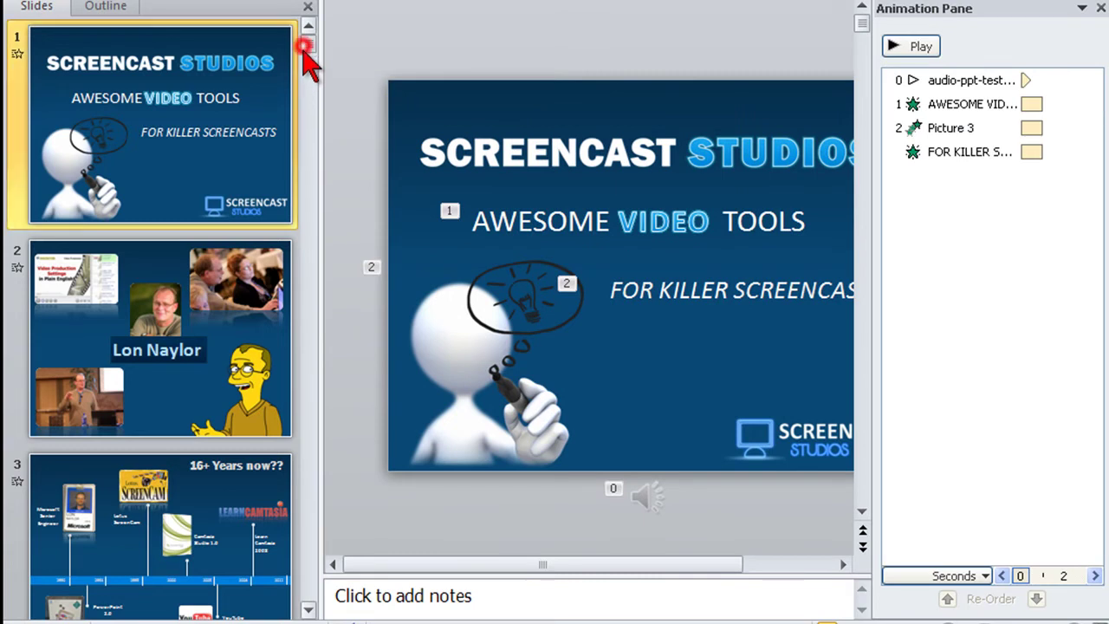
{"action": "left_click_drag", "start_coordinate": [306, 589], "coordinate": [307, 594]}
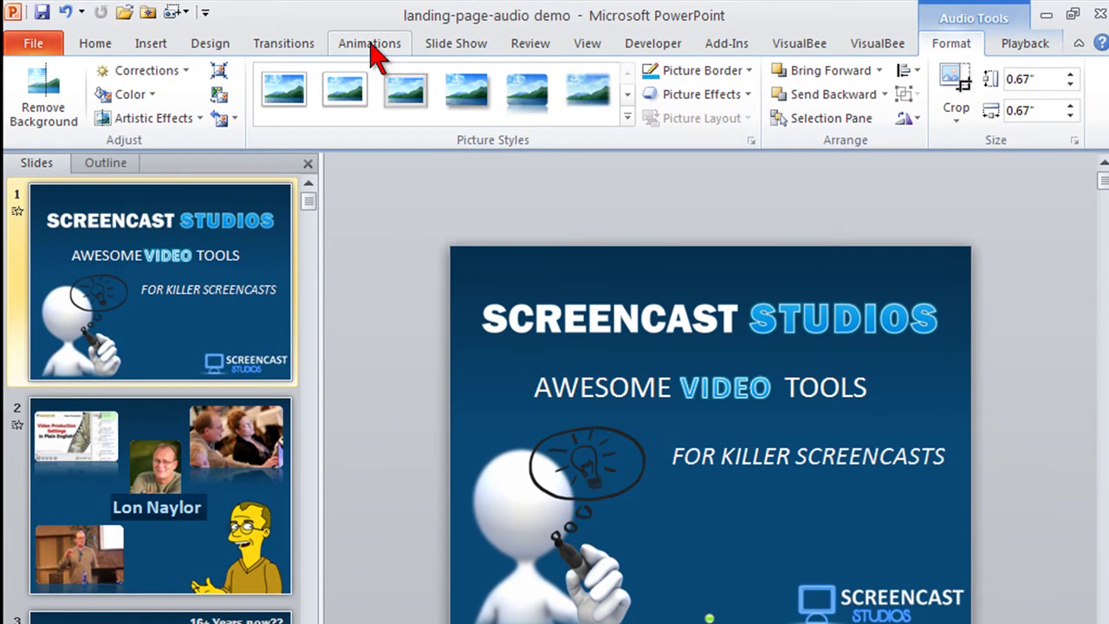
{"action": "left_click", "coordinate": [371, 48]}
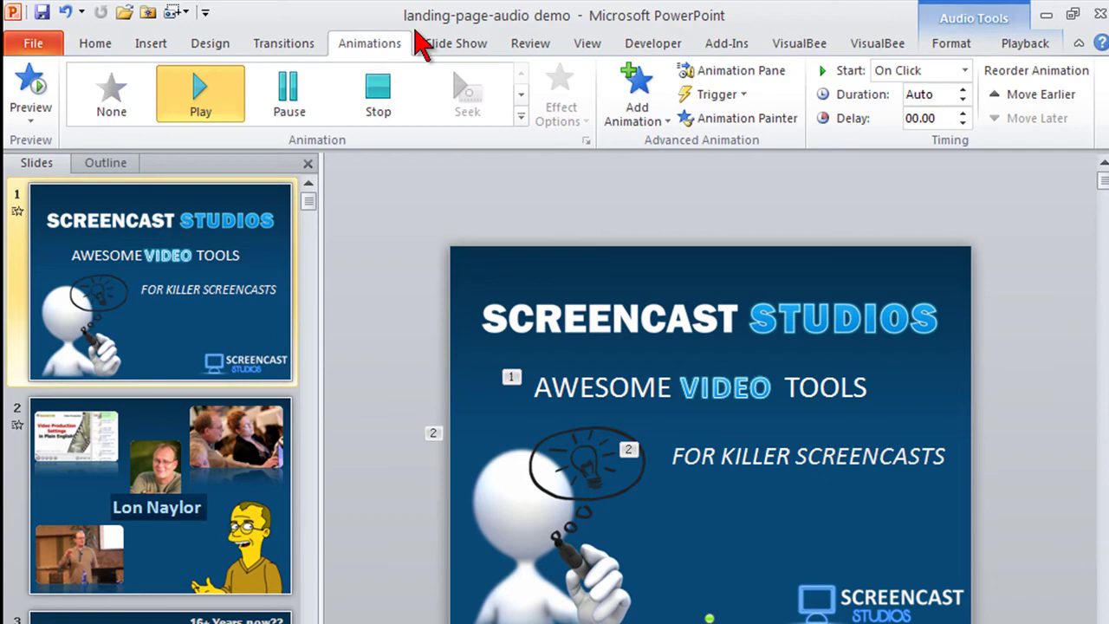
{"action": "left_click", "coordinate": [735, 73]}
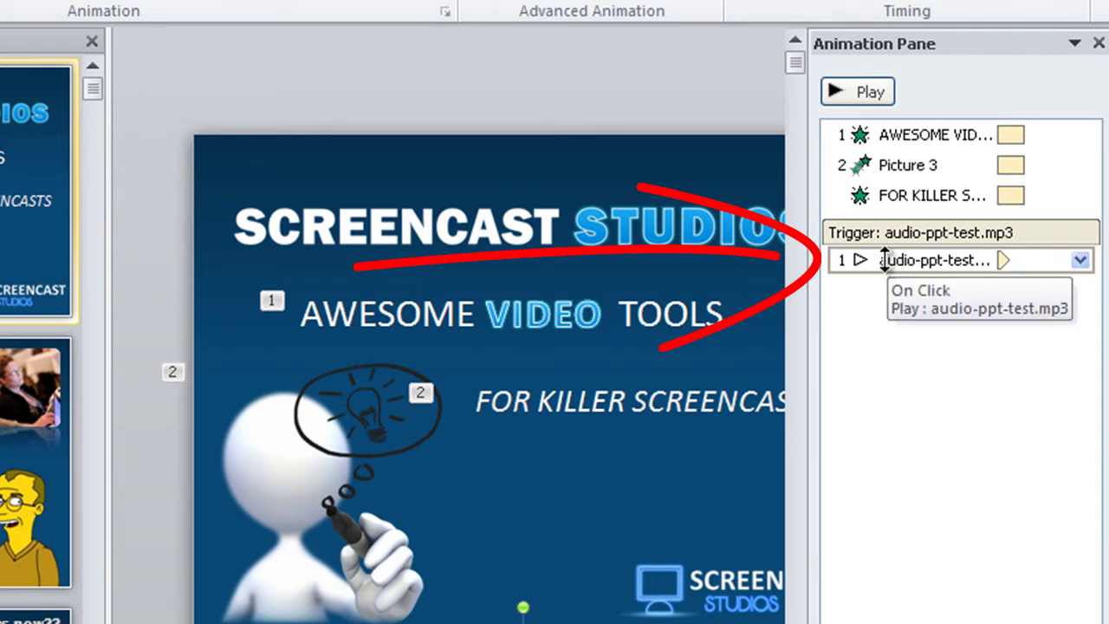
{"action": "mouse_move", "coordinate": [887, 260]}
{"action": "left_mouse_down"}
{"action": "mouse_move", "coordinate": [896, 130]}
{"action": "mouse_move", "coordinate": [882, 136]}
{"action": "left_mouse_up"}
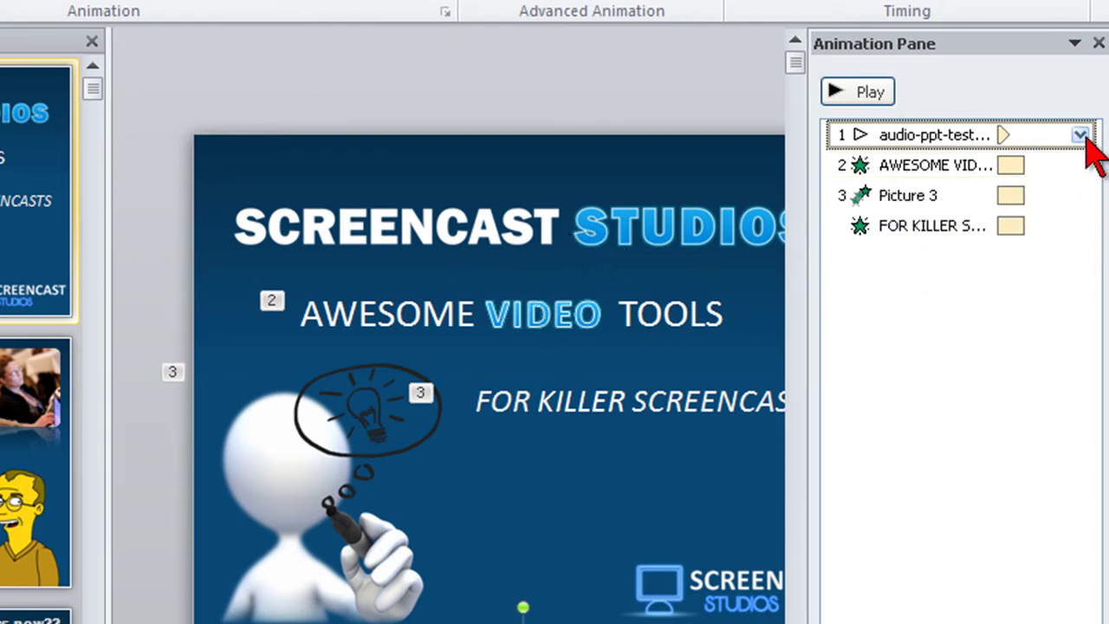
Step: Set the audio-ppt-test clip to start With Previous
{"action": "left_click", "coordinate": [1080, 136]}
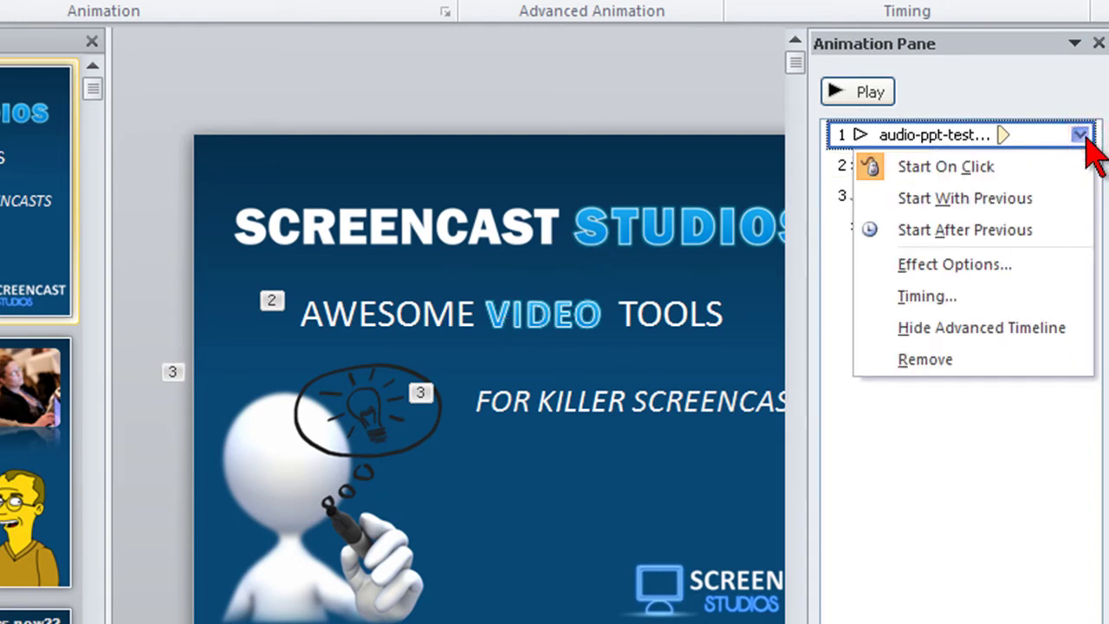
{"action": "left_click", "coordinate": [1025, 201]}
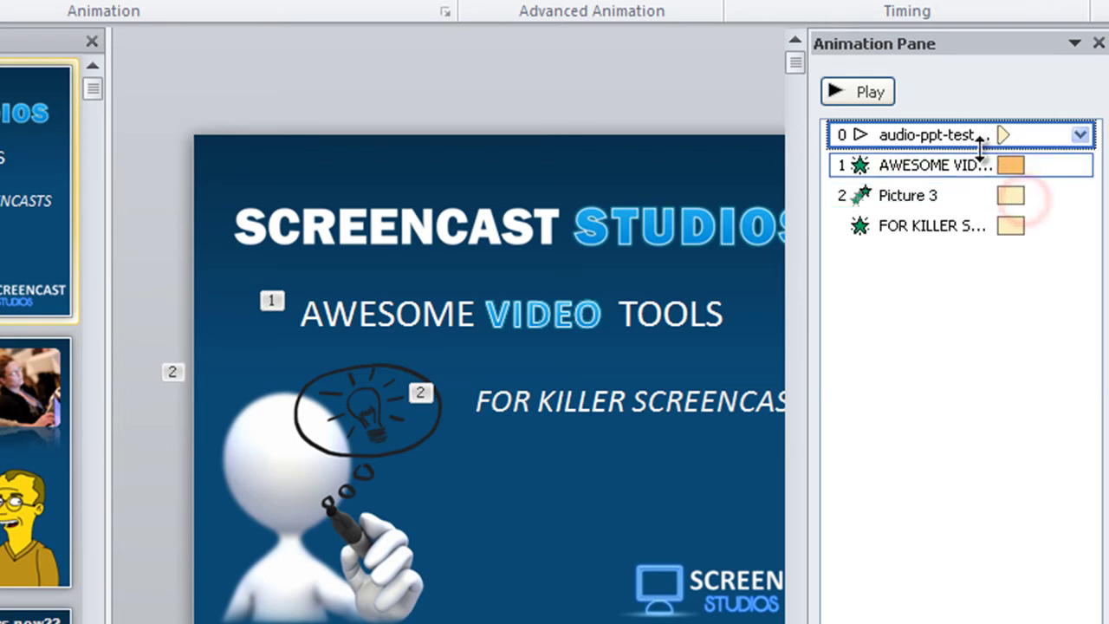
{"action": "left_click", "coordinate": [1079, 135]}
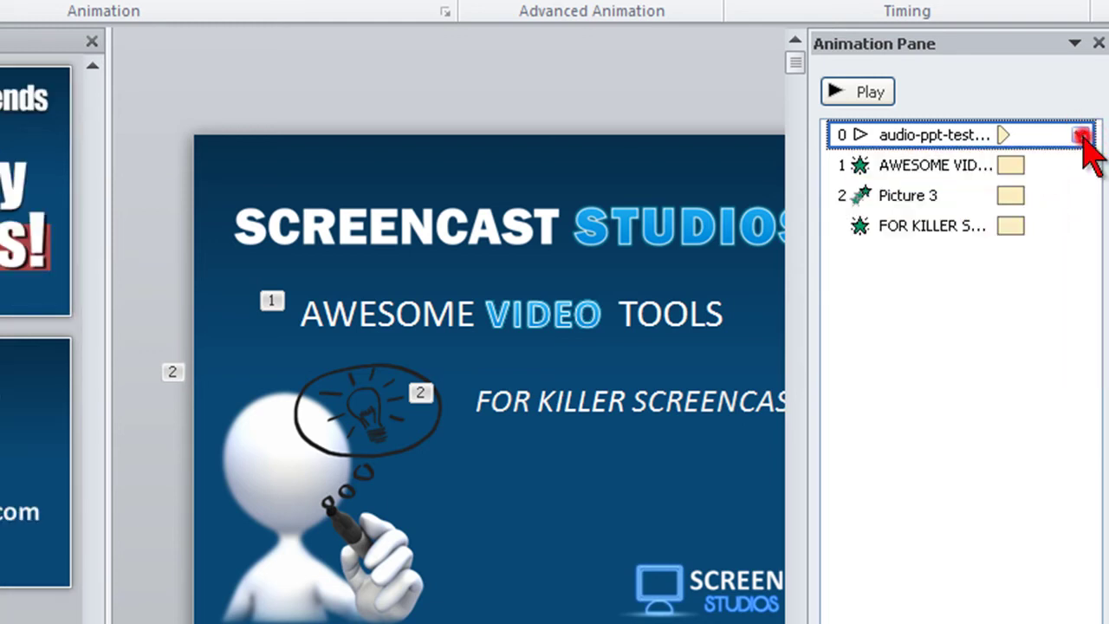
Step: Make the audio stop playing after 38 slides in its Effect Options
{"action": "left_click", "coordinate": [1080, 136]}
{"action": "left_click", "coordinate": [1035, 265]}
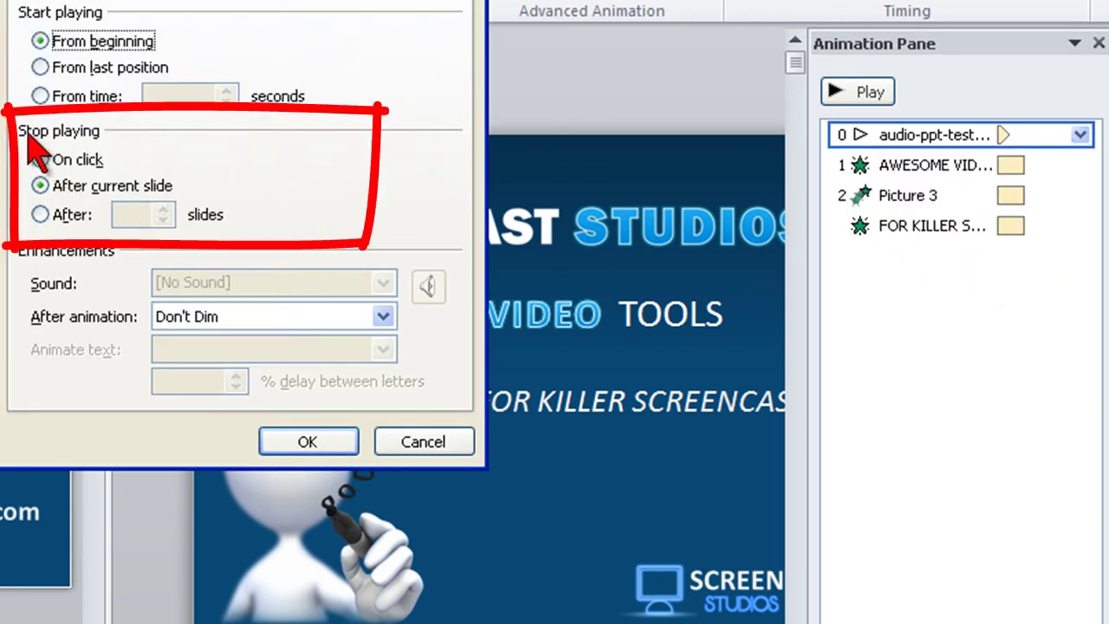
{"action": "left_click", "coordinate": [40, 215]}
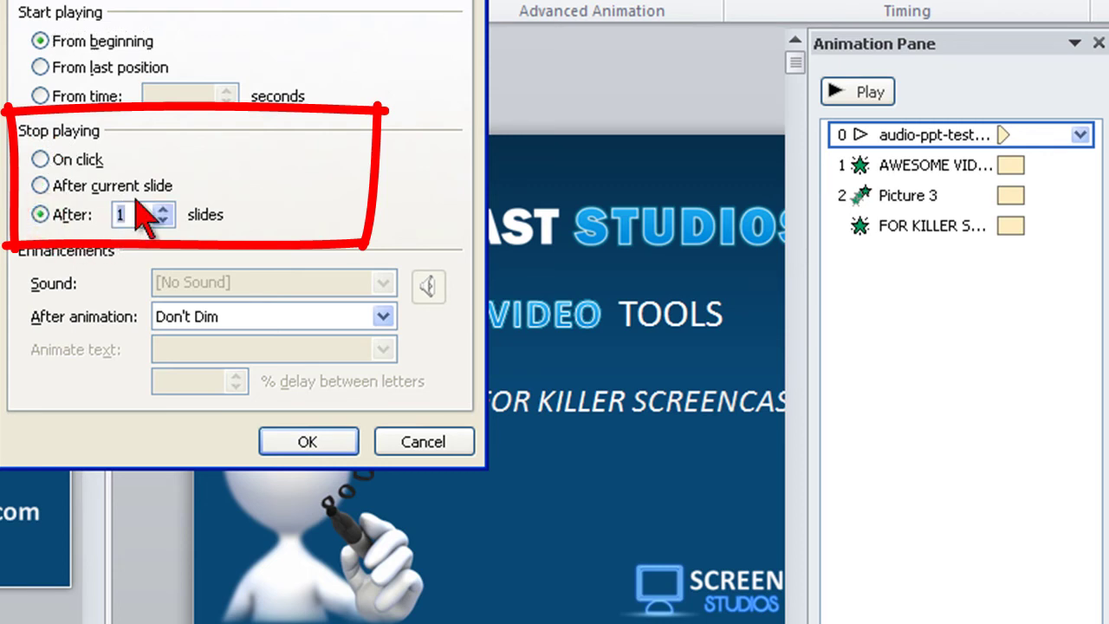
{"action": "type", "text": "38"}
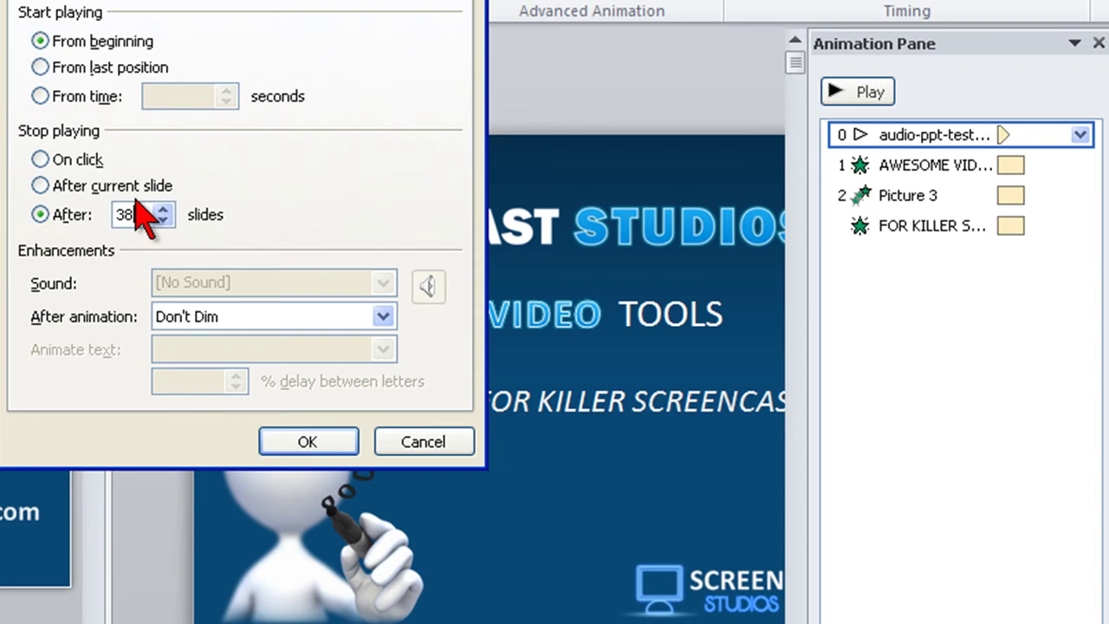
{"action": "left_click", "coordinate": [305, 442]}
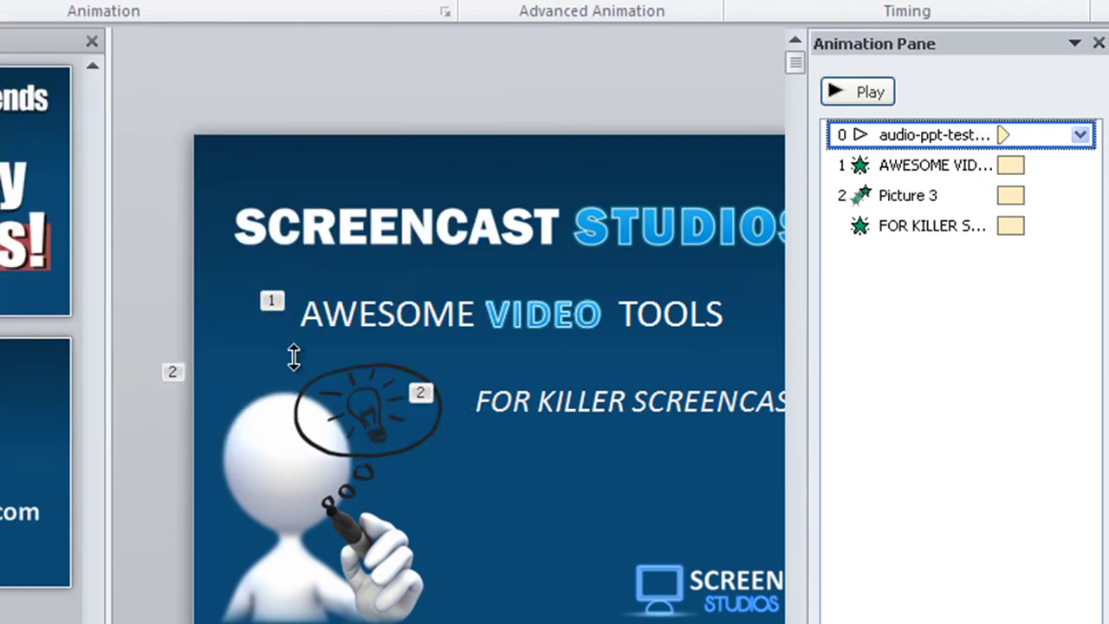
{"action": "left_click", "coordinate": [93, 71]}
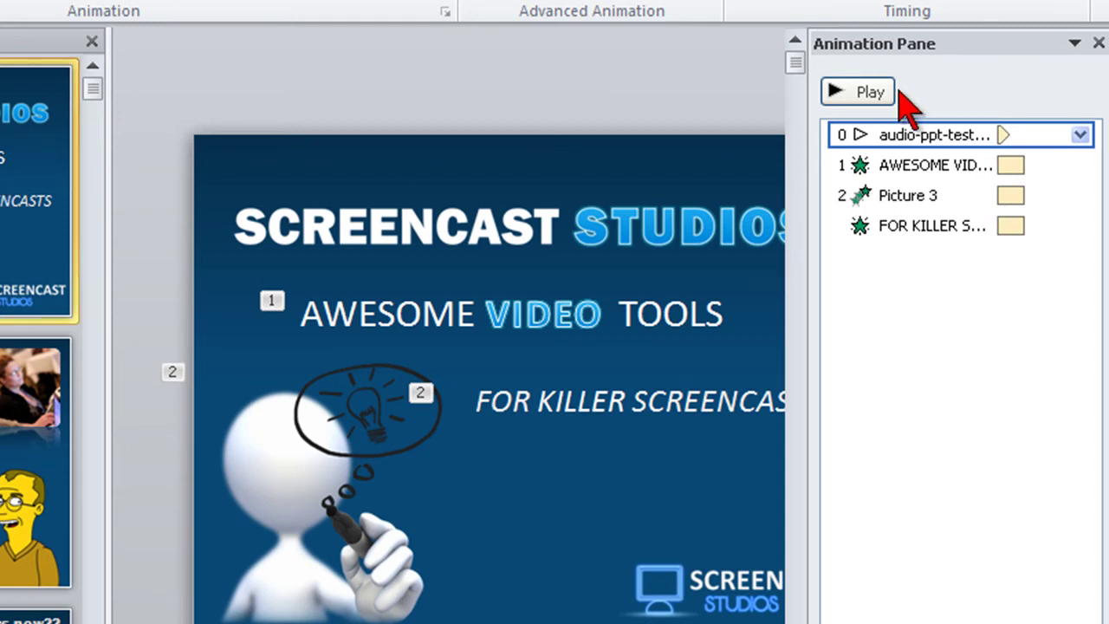
{"action": "left_click", "coordinate": [1080, 134]}
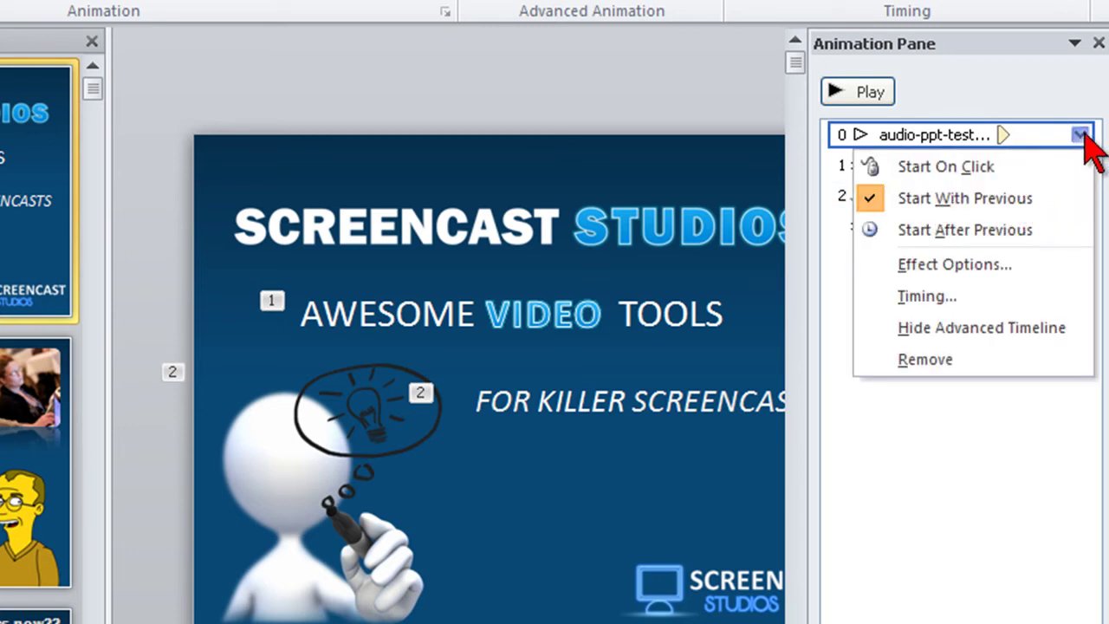
{"action": "left_click", "coordinate": [1079, 134]}
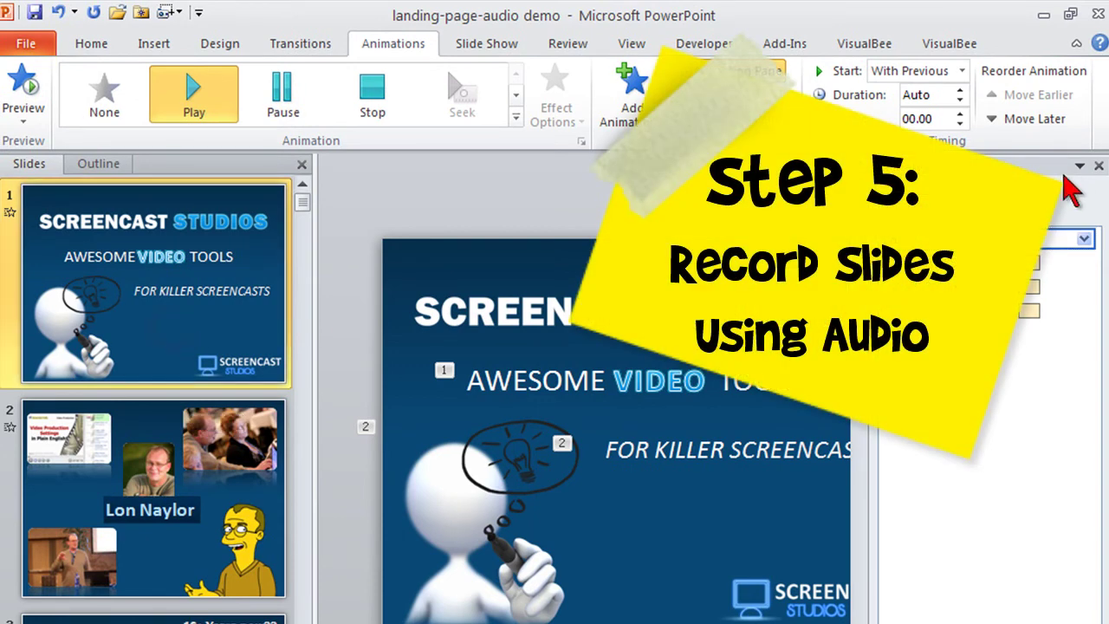
Step: Record slide and animation timings without narration or laser pointer, running the show to the end (0:00:33)
{"action": "left_click", "coordinate": [1099, 165]}
{"action": "left_click", "coordinate": [518, 45]}
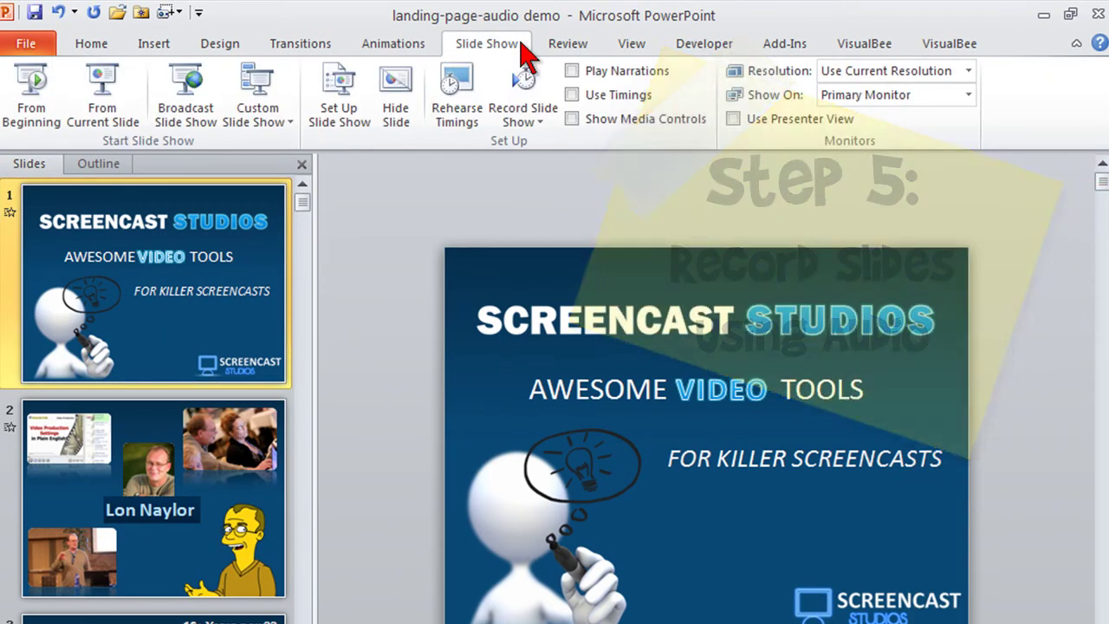
{"action": "left_click", "coordinate": [521, 81]}
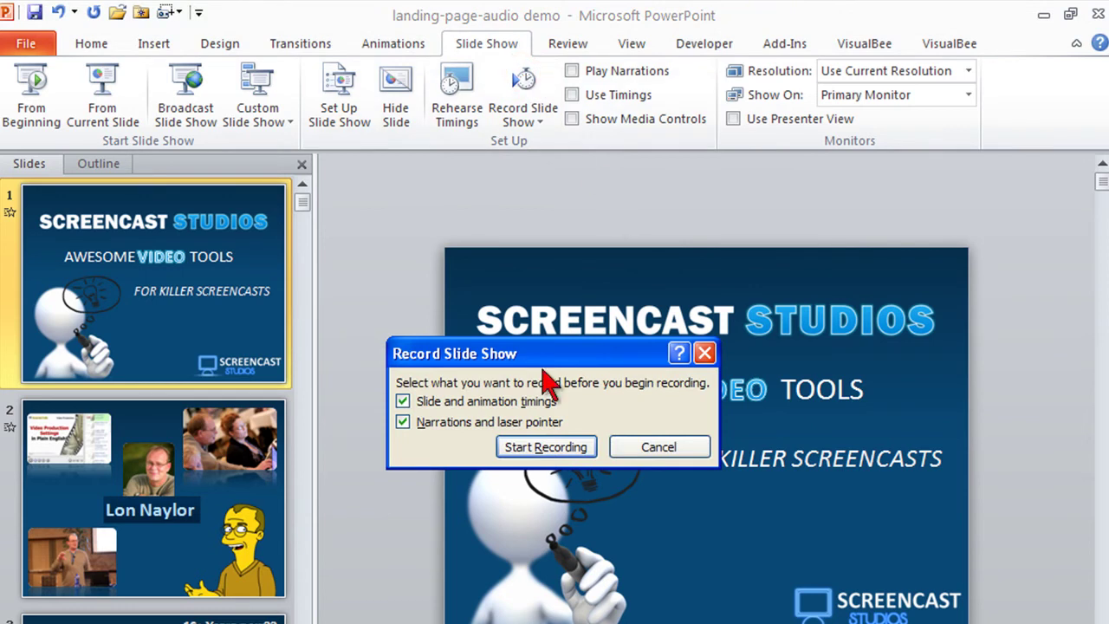
{"action": "left_click", "coordinate": [403, 422]}
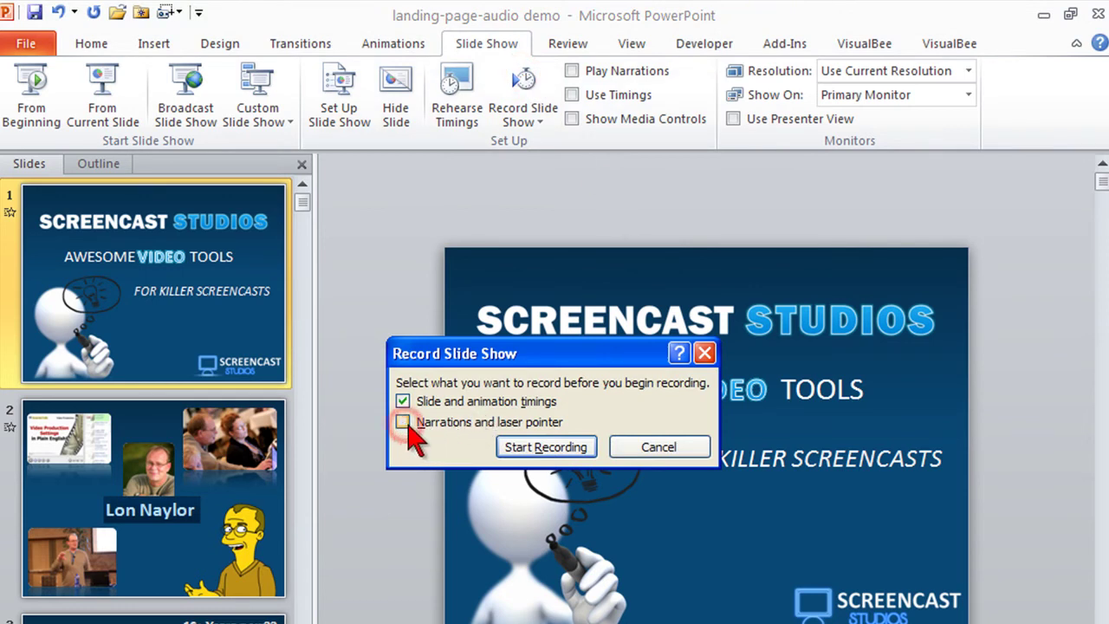
{"action": "left_click", "coordinate": [535, 458]}
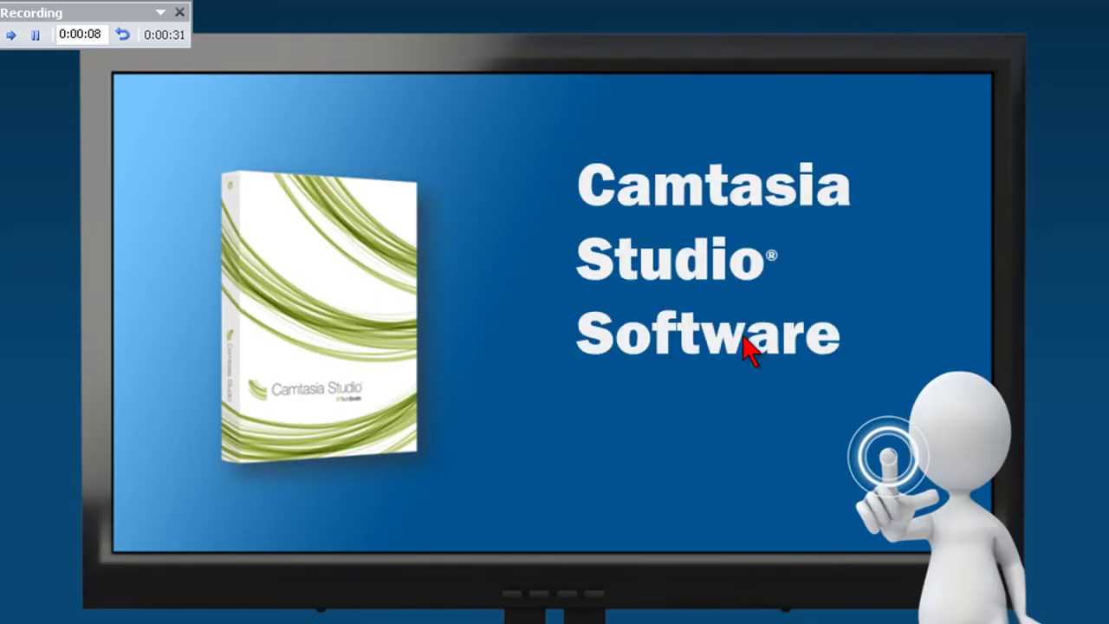
{"action": "left_click", "coordinate": [744, 340]}
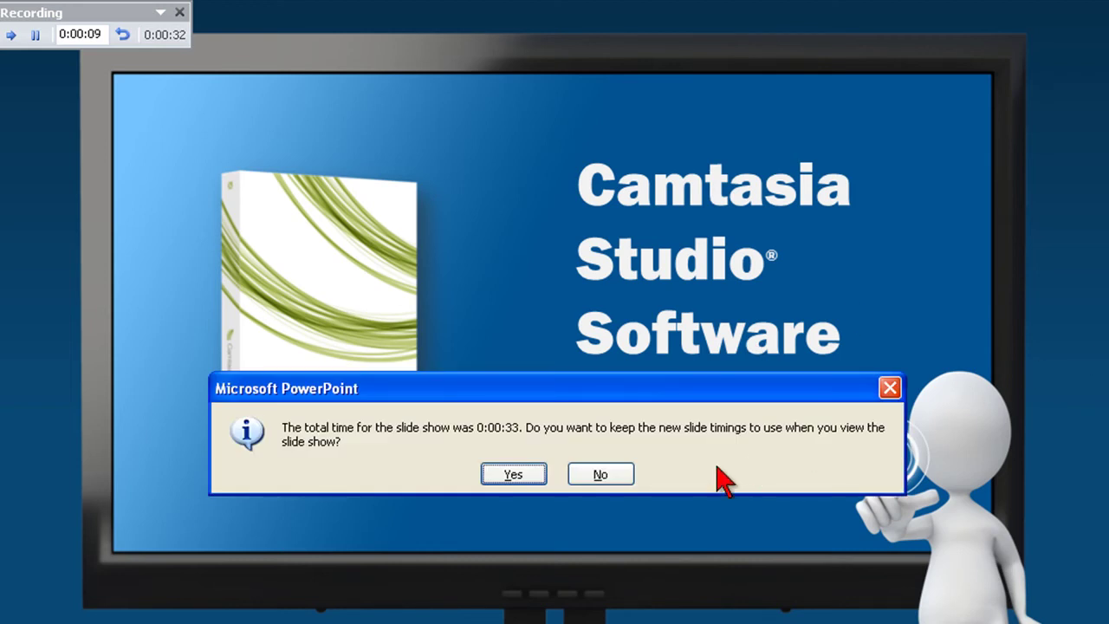
Step: Keep the newly recorded slide timings and create a video using recorded timings and narrations
{"action": "left_click", "coordinate": [514, 474]}
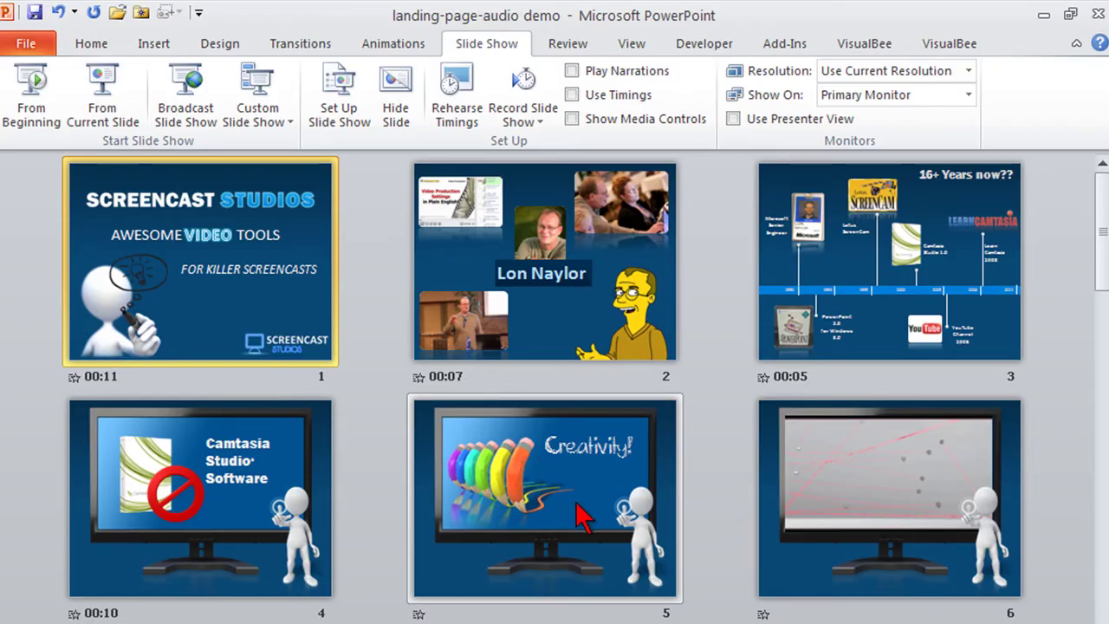
{"action": "left_click", "coordinate": [702, 537]}
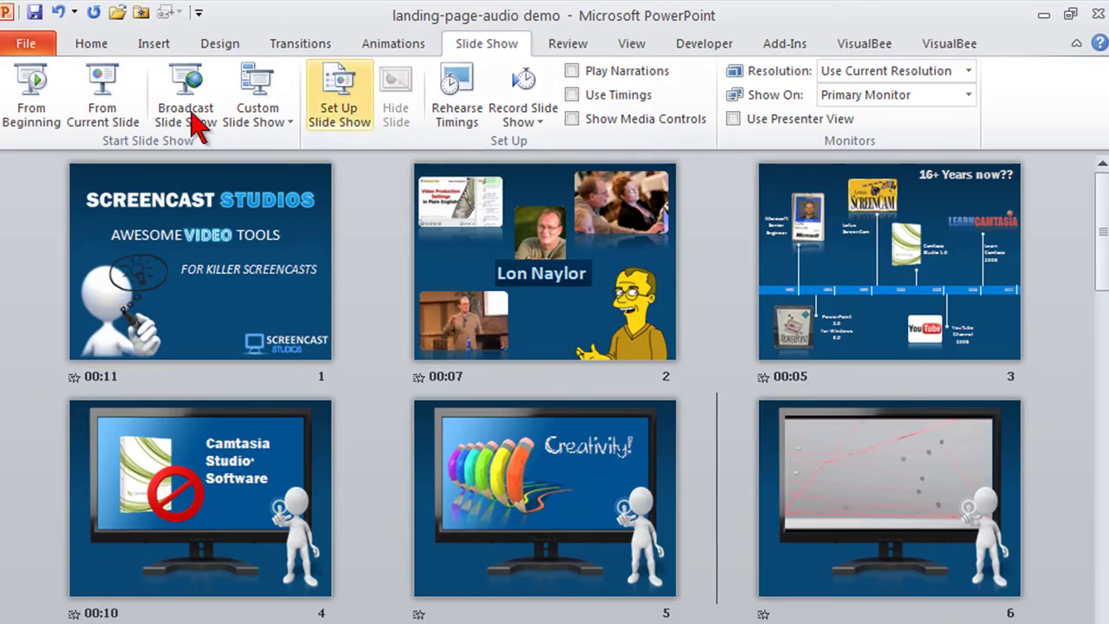
{"action": "left_click", "coordinate": [35, 42]}
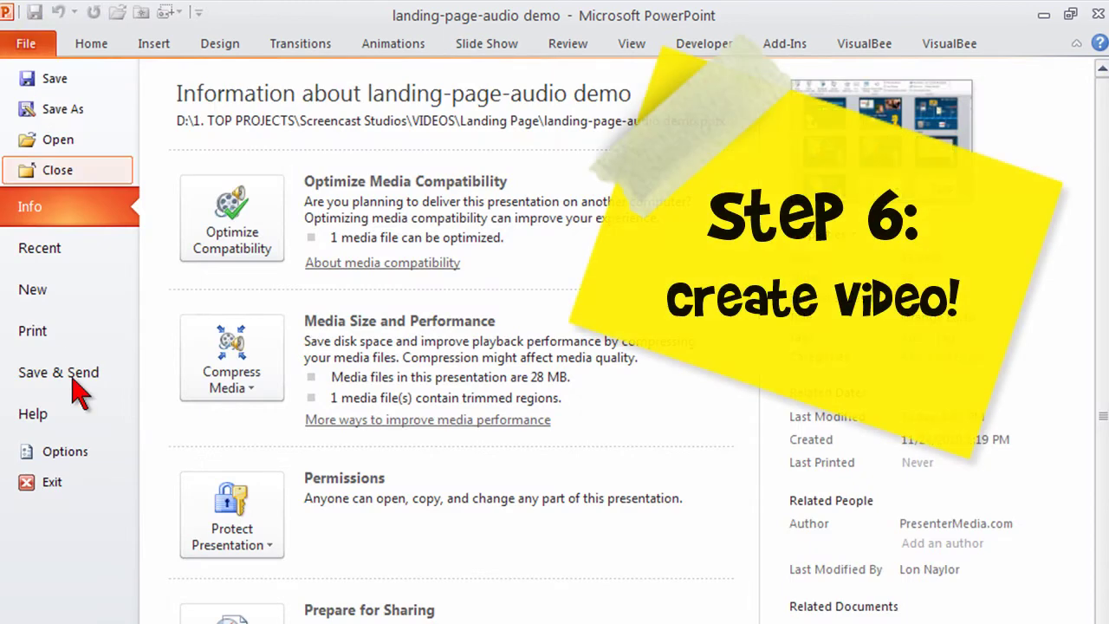
{"action": "left_click", "coordinate": [73, 379]}
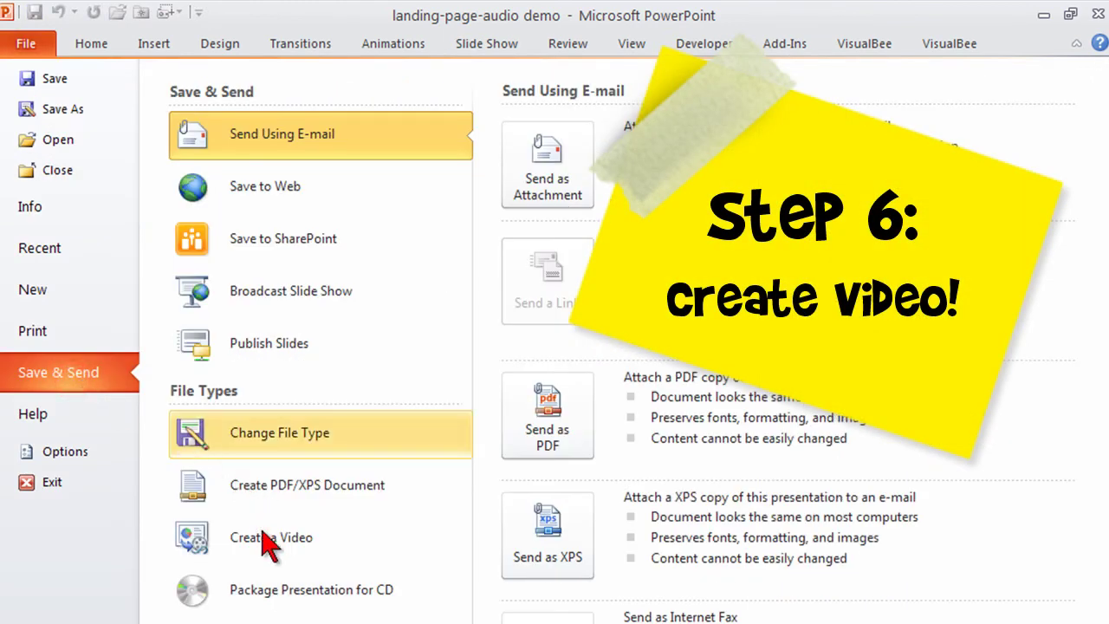
{"action": "left_click", "coordinate": [344, 542]}
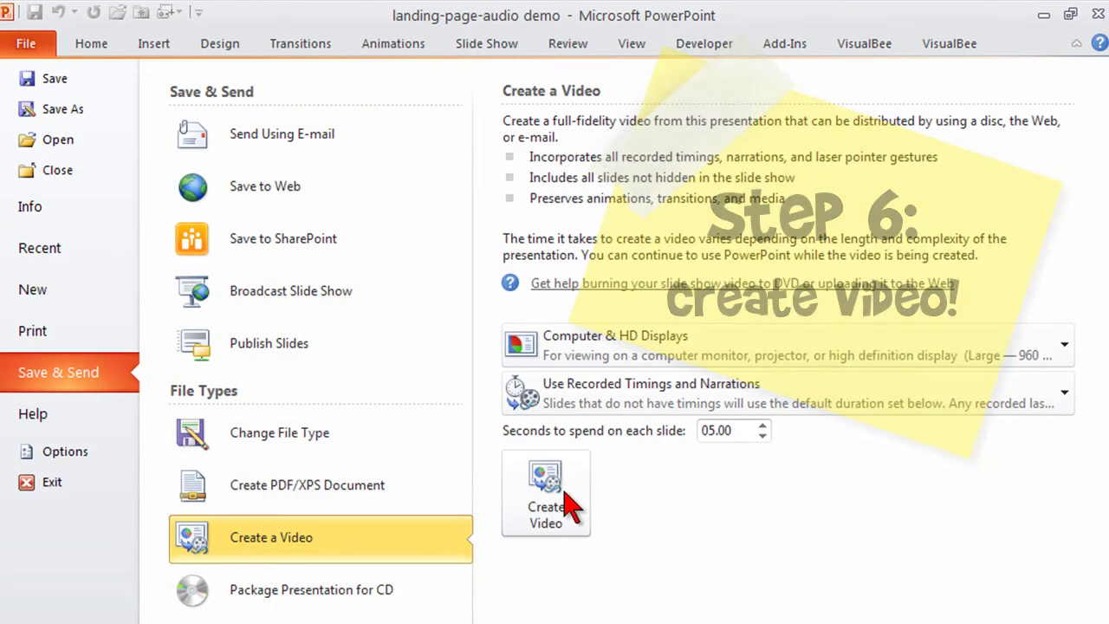
{"action": "left_click", "coordinate": [551, 490]}
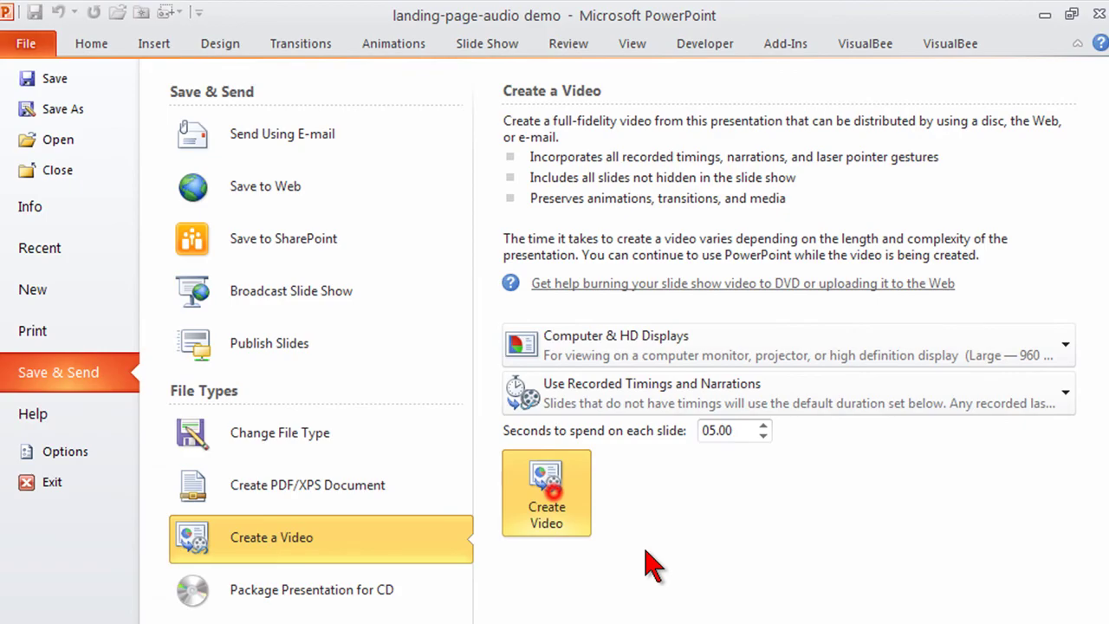